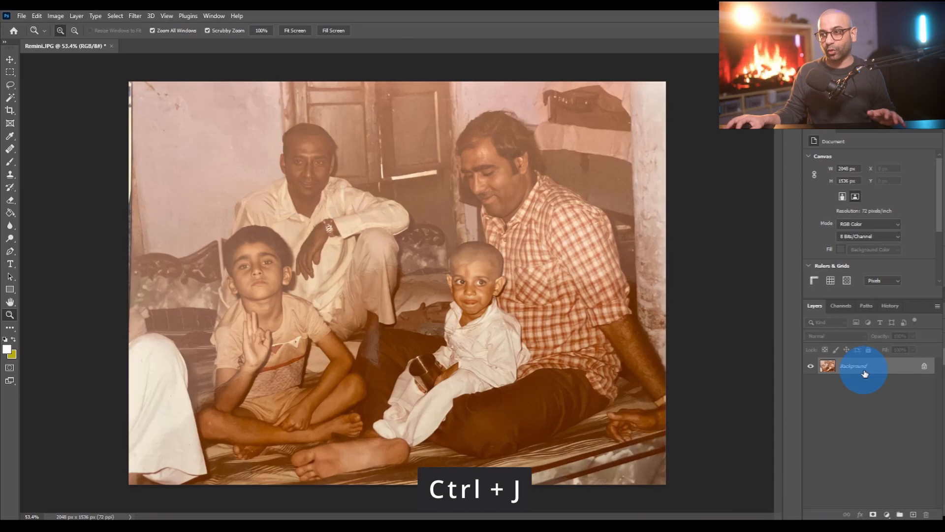
# - Duplicate the Background layer and apply Auto Tone, Auto Contrast and Auto Color to the copy
pyautogui.moveTo(873, 370); pyautogui.dragTo(915, 512)
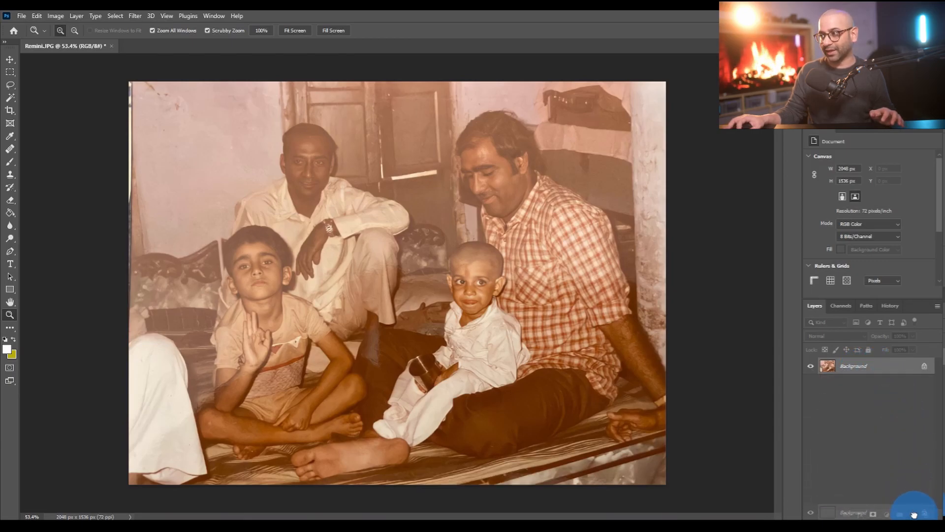
pyautogui.moveTo(915, 514); pyautogui.dragTo(913, 514)
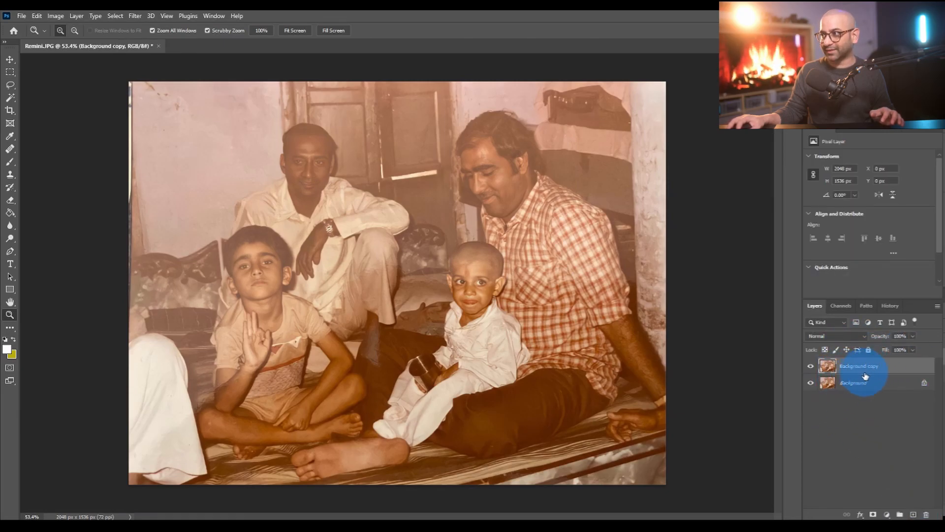
pyautogui.click(57, 16)
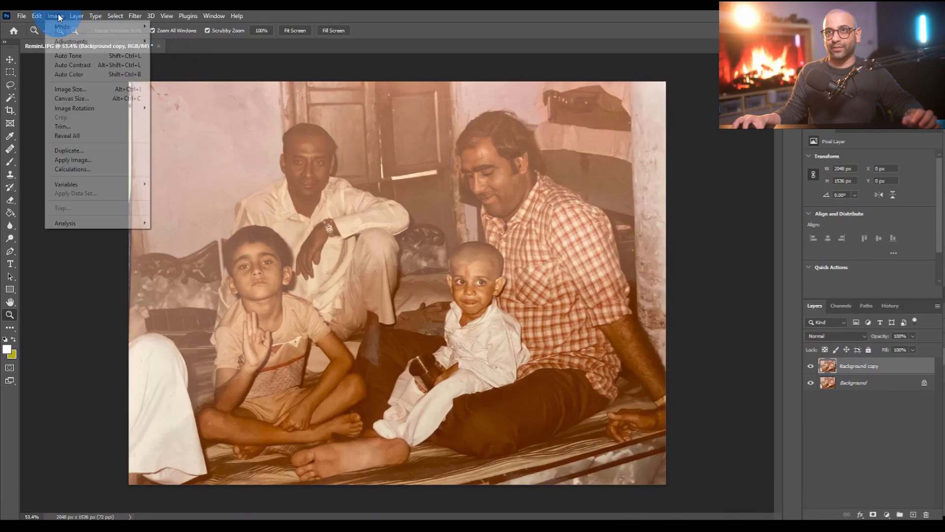
pyautogui.click(75, 59)
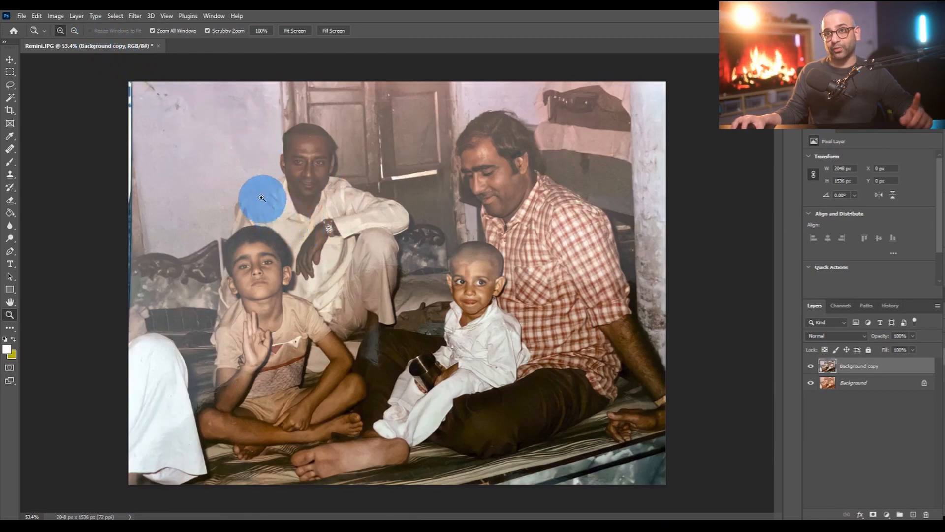
pyautogui.click(57, 15)
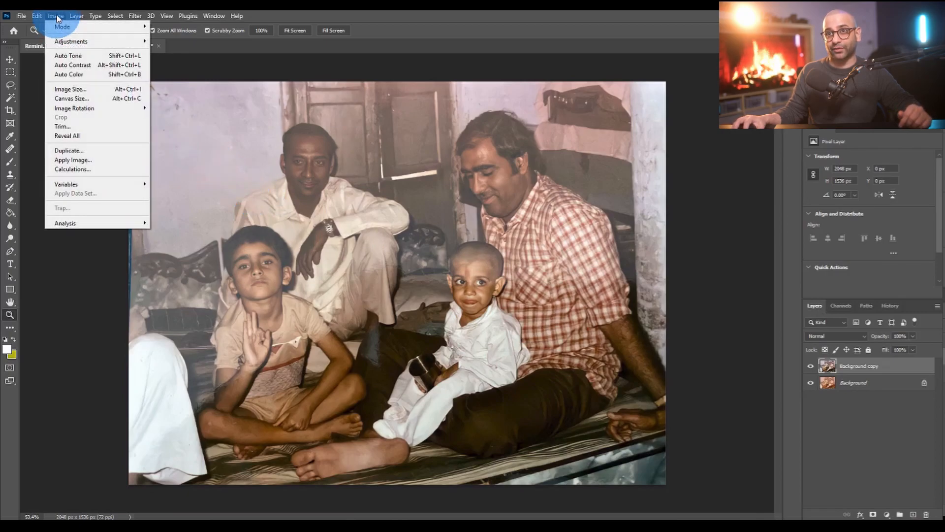
pyautogui.click(81, 66)
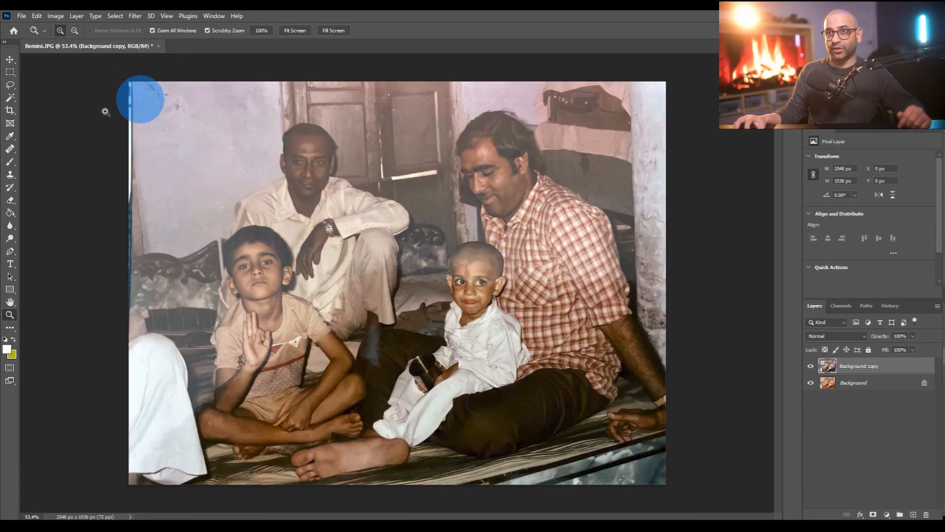
pyautogui.click(55, 16)
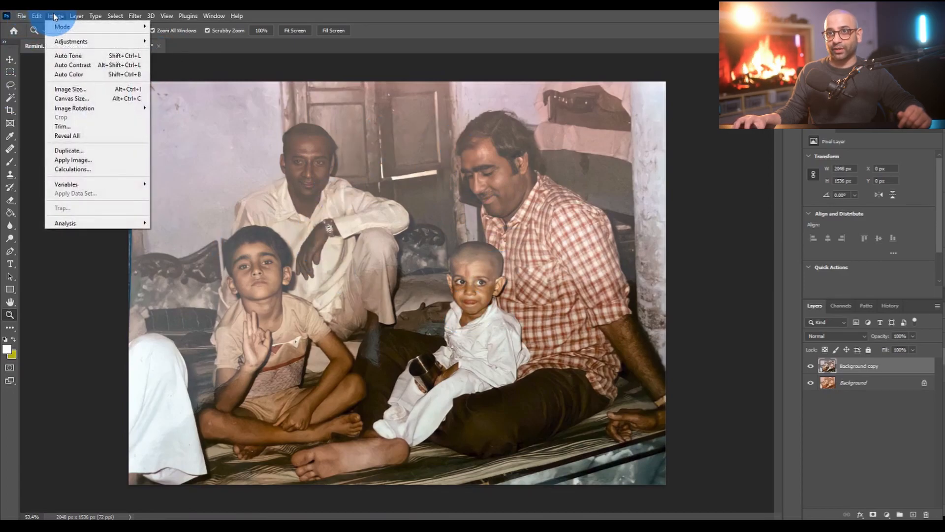
pyautogui.click(87, 73)
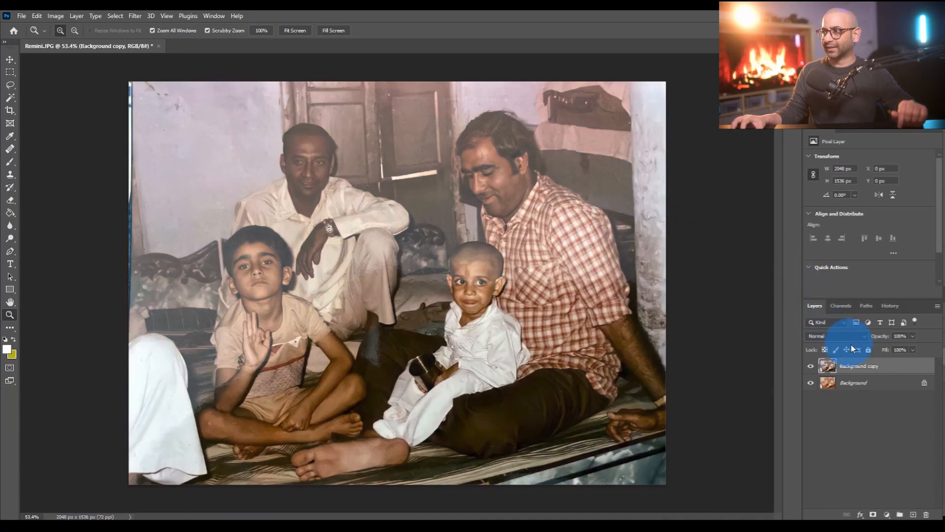
# - Toggle the visibility of the Background copy to compare the auto-corrected photo with the original
pyautogui.click(811, 367)
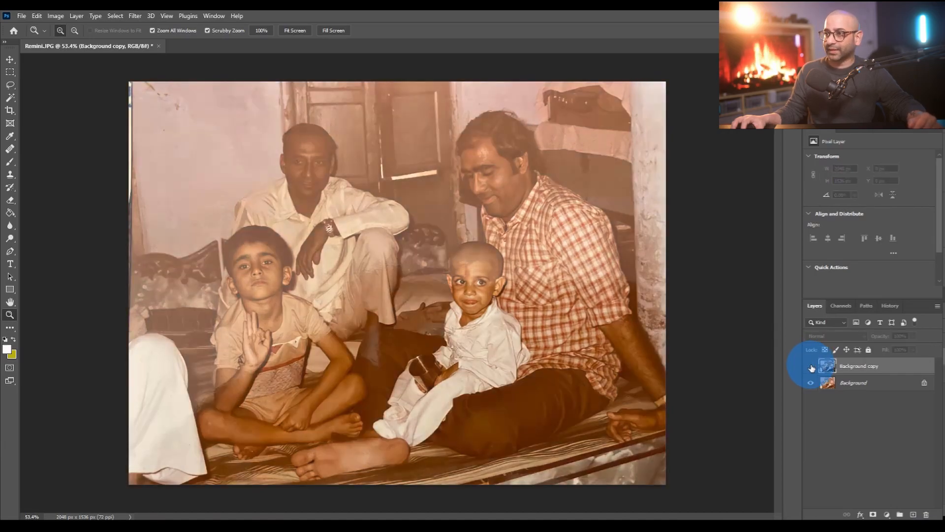
pyautogui.click(811, 368)
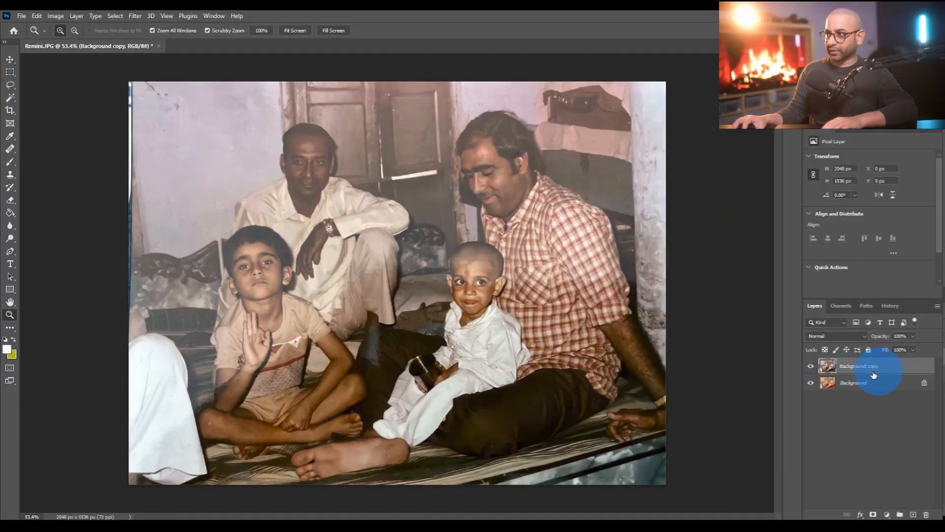
pyautogui.click(811, 367)
pyautogui.click(811, 367)
# - Delete the auto-corrected Background copy and make a fresh duplicate of the Background layer
pyautogui.click(875, 372)
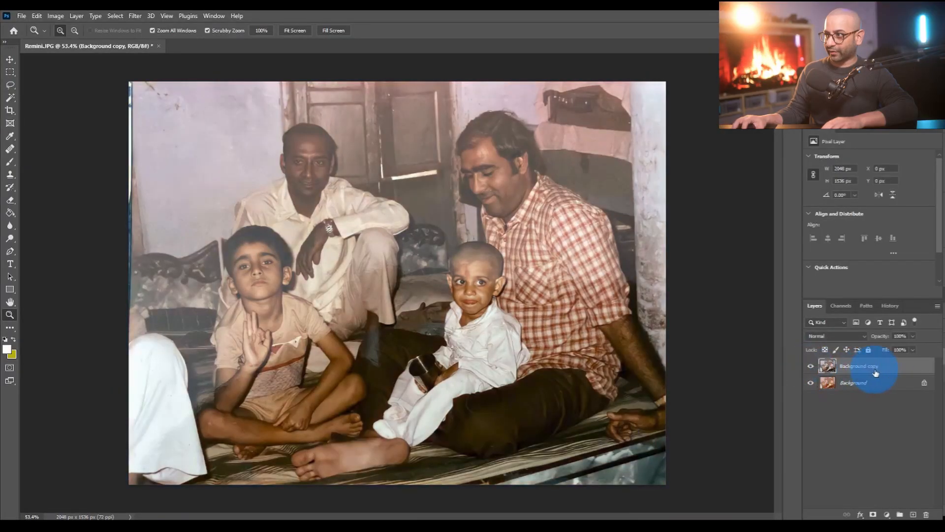
pyautogui.press('Delete')
pyautogui.moveTo(888, 365); pyautogui.dragTo(915, 512)
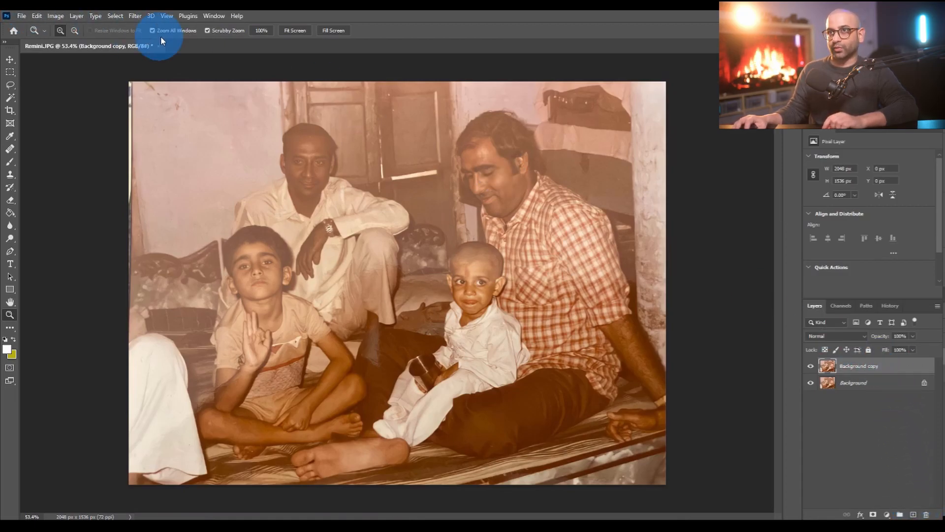
# - Apply the Average blur to the Background copy and invert the resulting solid colour
pyautogui.click(134, 16)
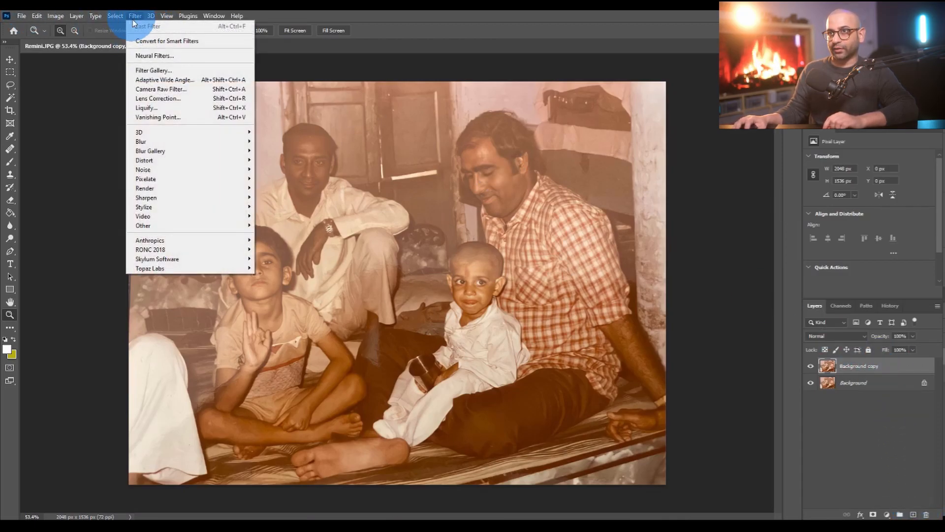
pyautogui.moveTo(171, 143)
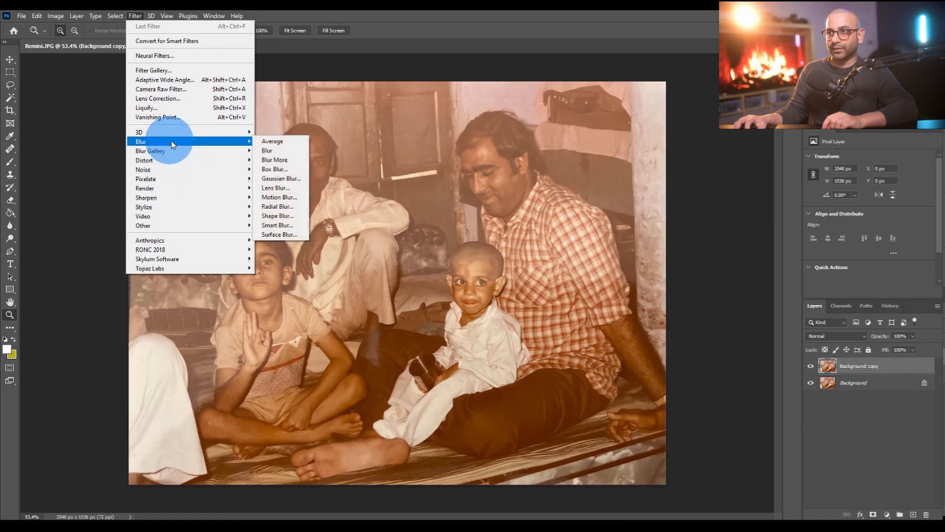
pyautogui.click(273, 141)
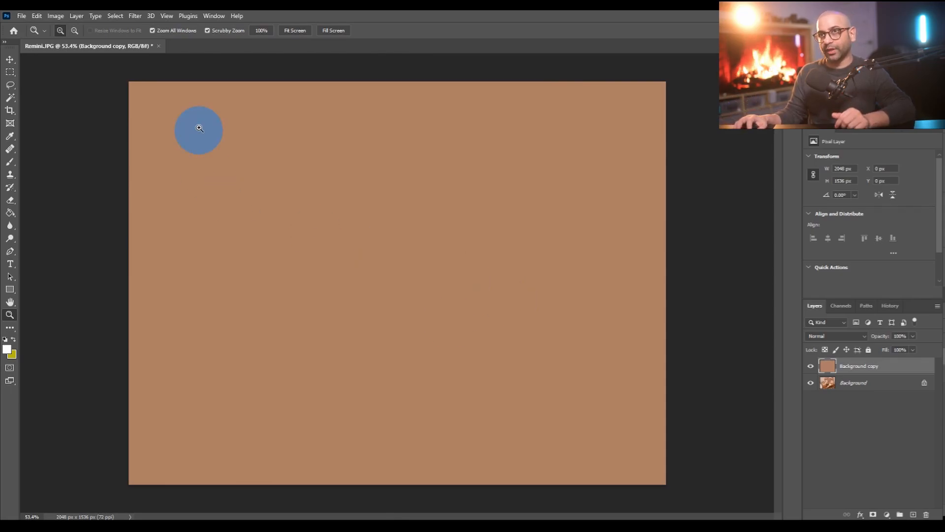
pyautogui.click(57, 15)
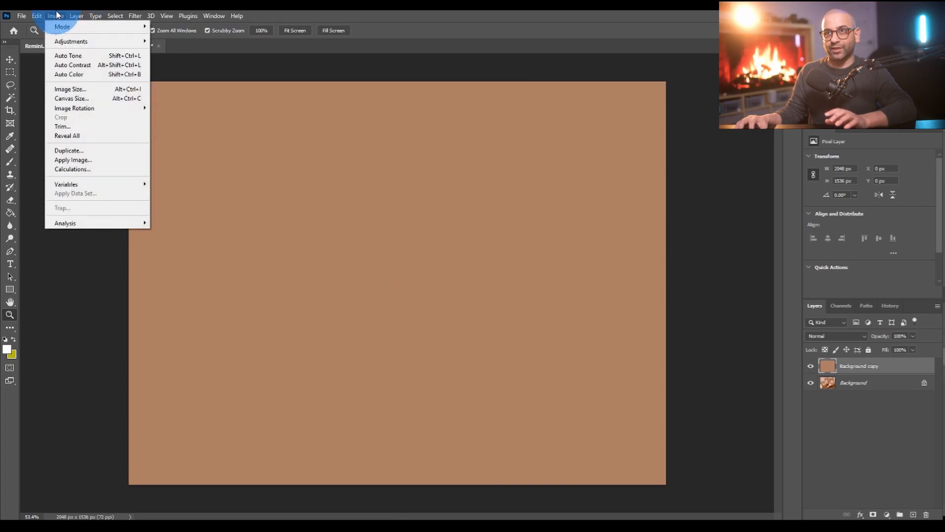
pyautogui.moveTo(69, 39)
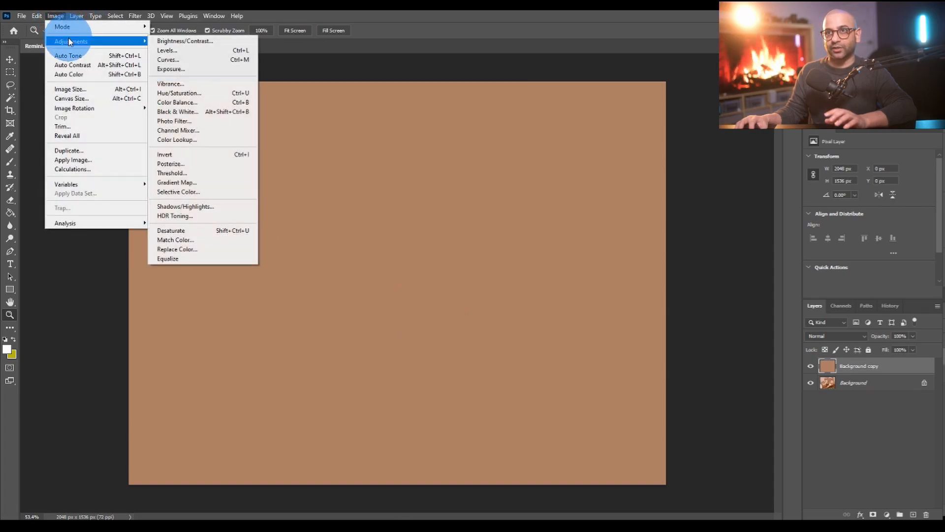
pyautogui.click(214, 154)
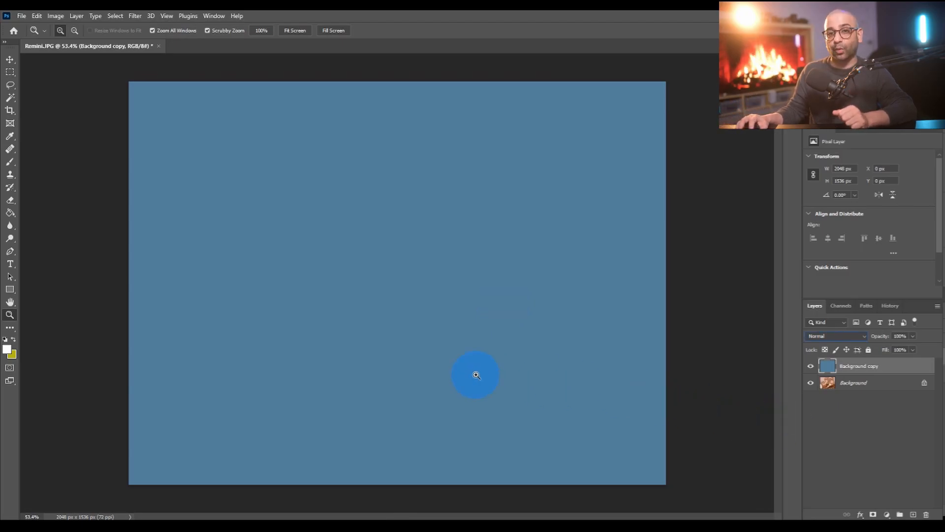
# - Set the Background copy's blend mode to Color, its fill to 59% and its opacity to 83%
pyautogui.click(865, 336)
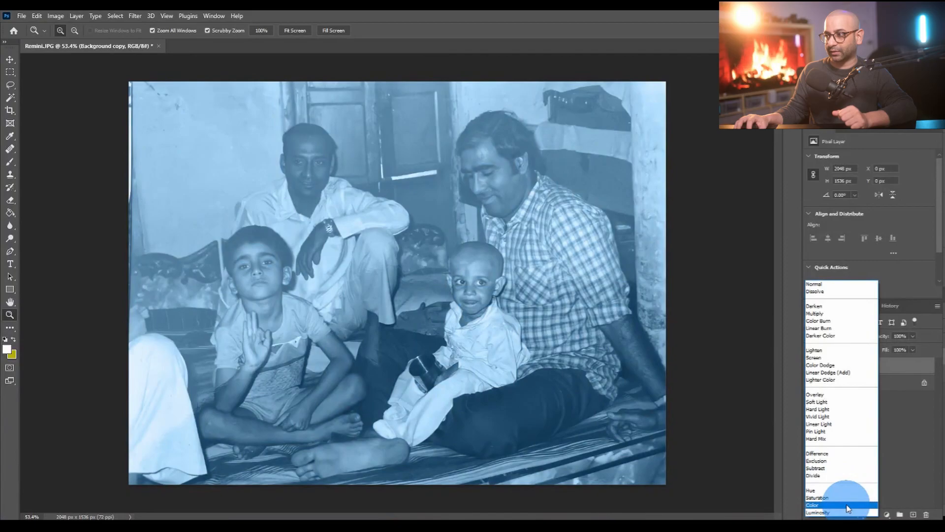
pyautogui.click(848, 507)
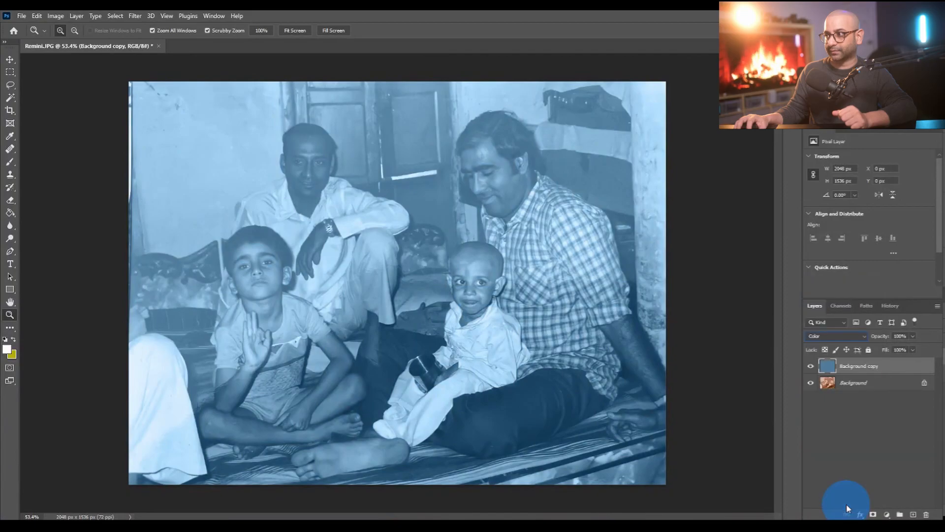
pyautogui.click(913, 350)
pyautogui.moveTo(913, 363); pyautogui.dragTo(896, 363)
pyautogui.click(913, 336)
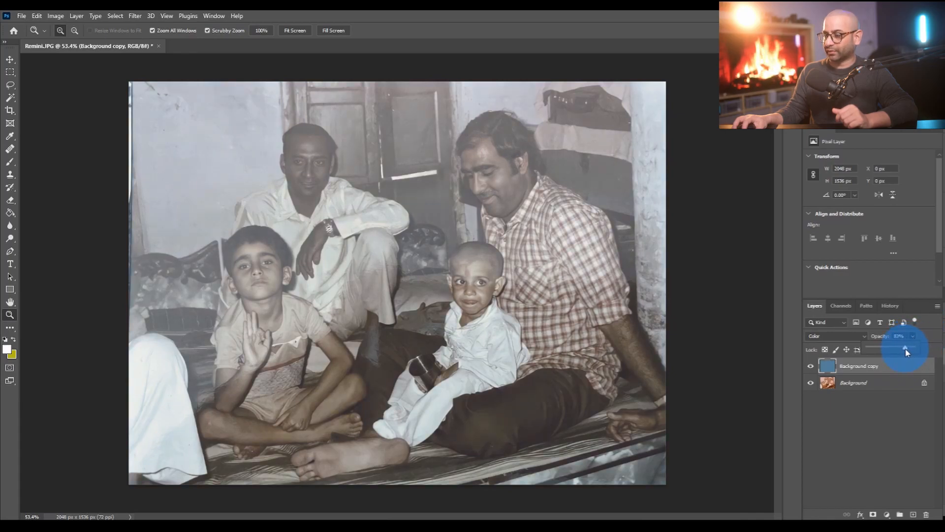
pyautogui.moveTo(905, 351); pyautogui.dragTo(906, 352)
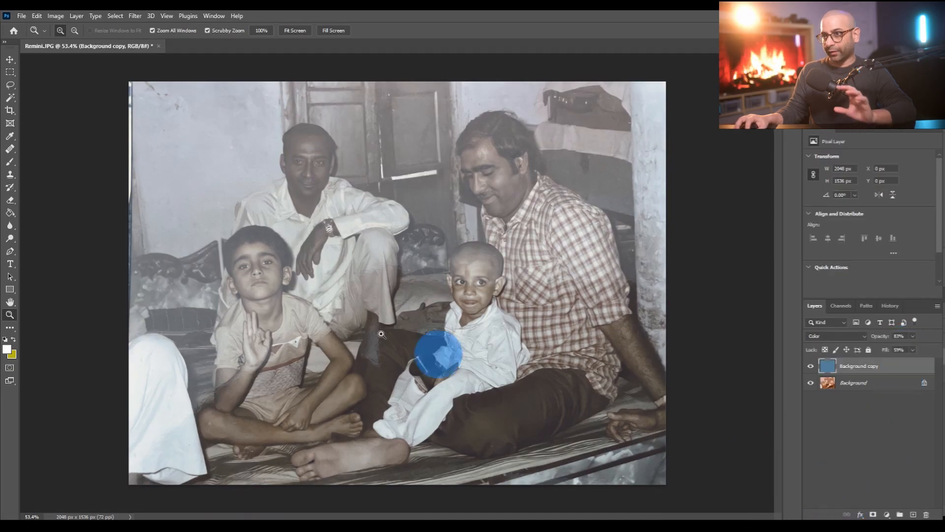
# - Add a Curves adjustment layer, anchor the RGB curve's midpoint and shift its black point inward to deepen the shadows
pyautogui.click(888, 516)
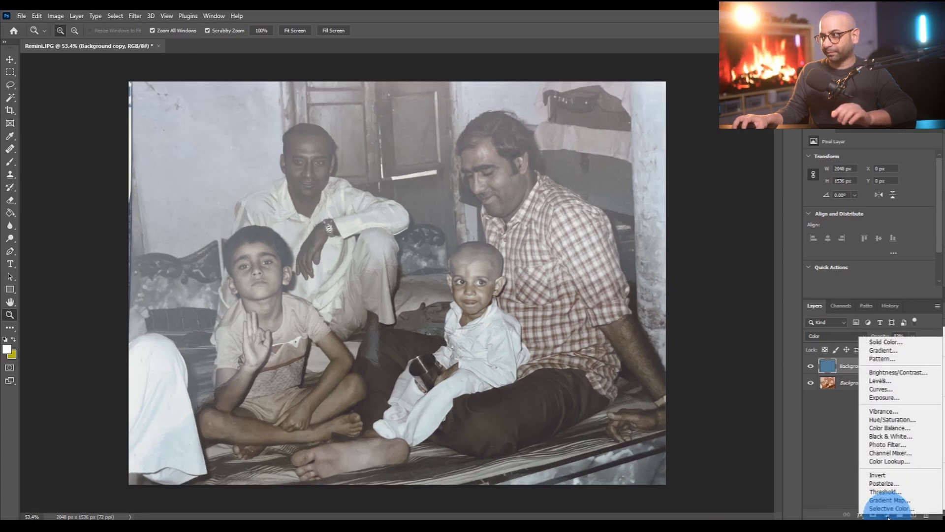
pyautogui.click(897, 390)
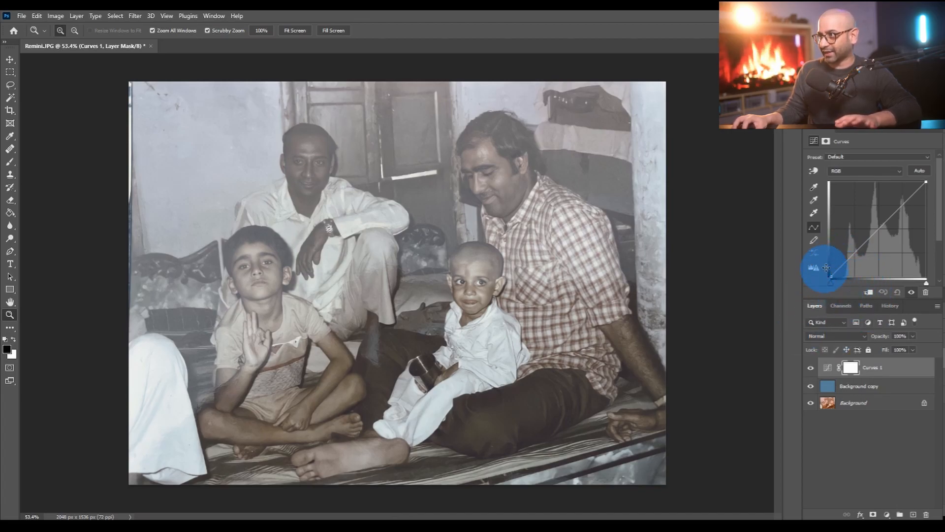
pyautogui.click(878, 229)
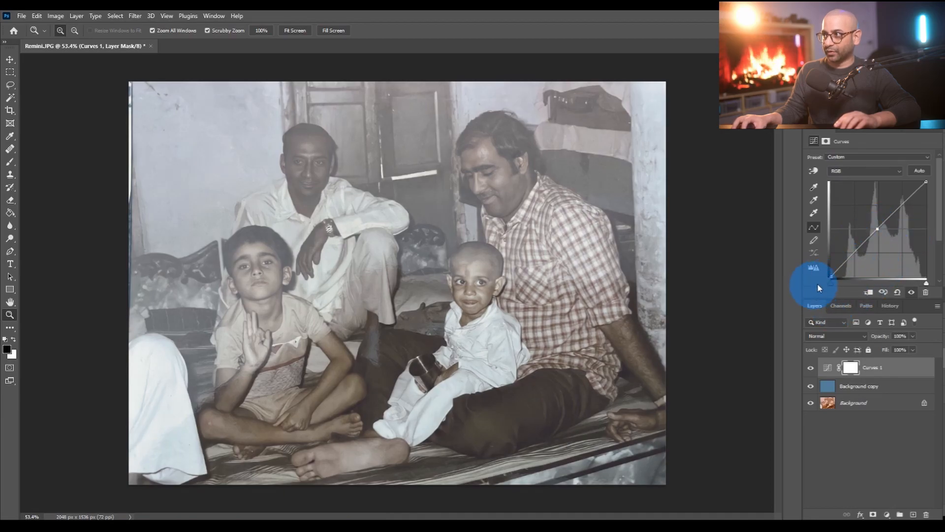
pyautogui.moveTo(830, 282); pyautogui.dragTo(844, 294)
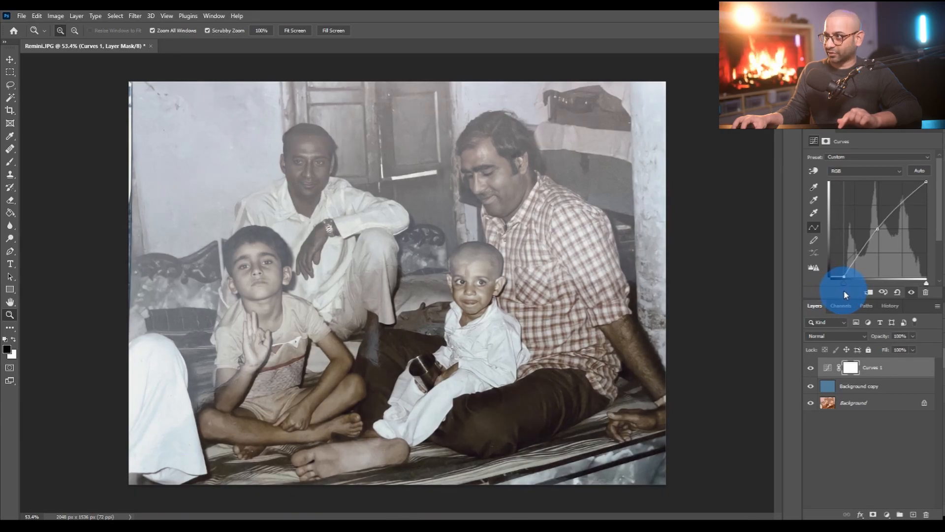
# - Toggle the visibility of the Curves layer to compare the photo with and without the contrast adjustment
pyautogui.click(812, 369)
pyautogui.click(812, 369)
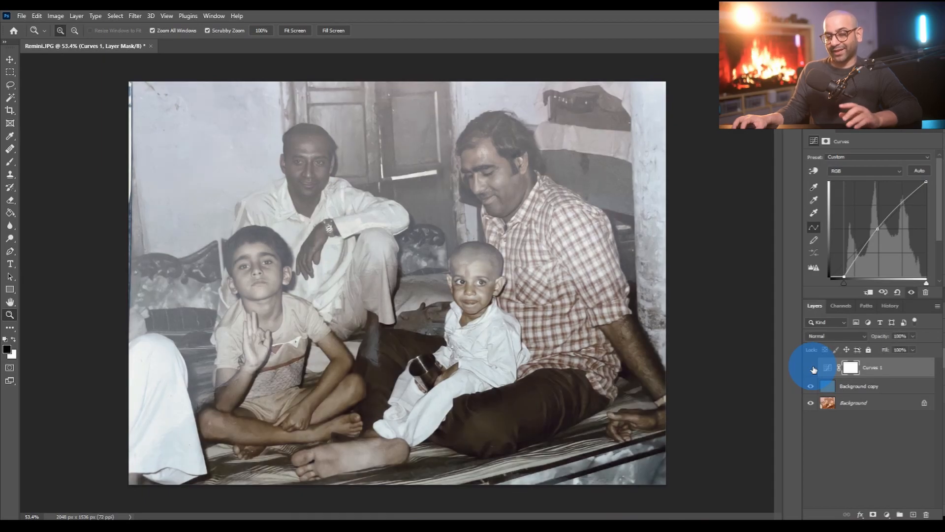
pyautogui.click(813, 369)
pyautogui.click(812, 368)
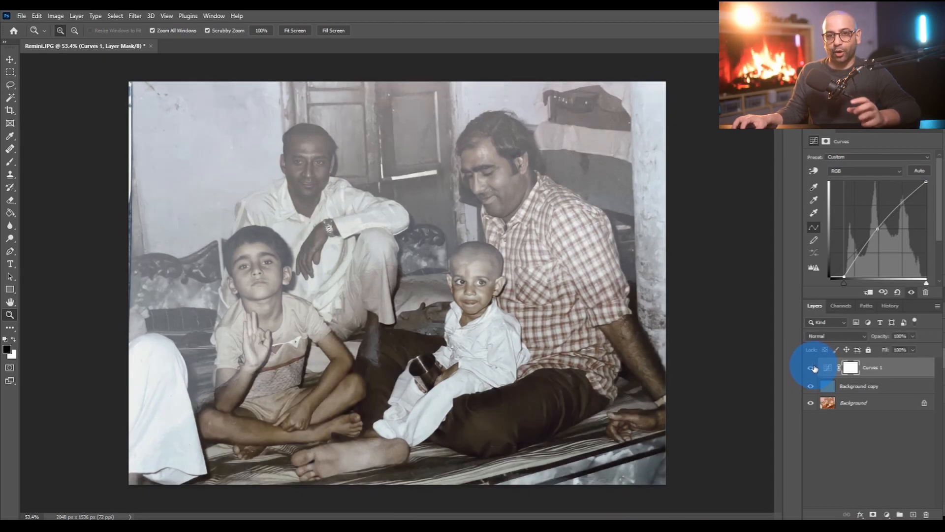
# - Add a Hue/Saturation adjustment layer with Hue -4, Saturation +43 and Lightness -2
pyautogui.click(886, 514)
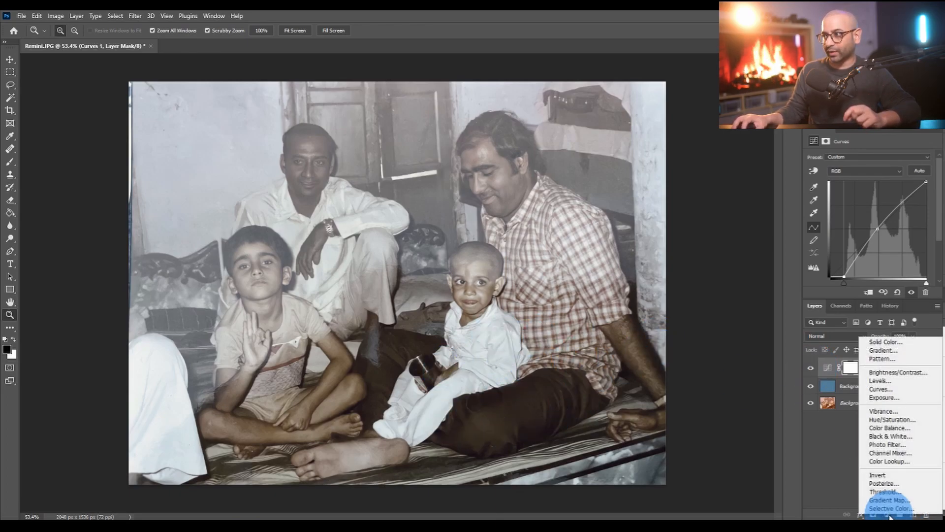
pyautogui.click(892, 419)
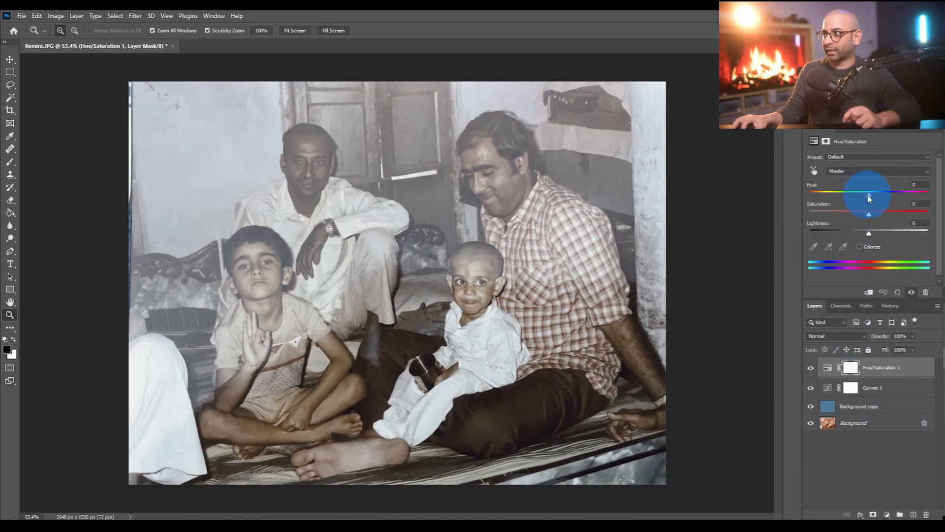
pyautogui.moveTo(870, 197); pyautogui.dragTo(867, 202)
pyautogui.moveTo(869, 214); pyautogui.dragTo(891, 220)
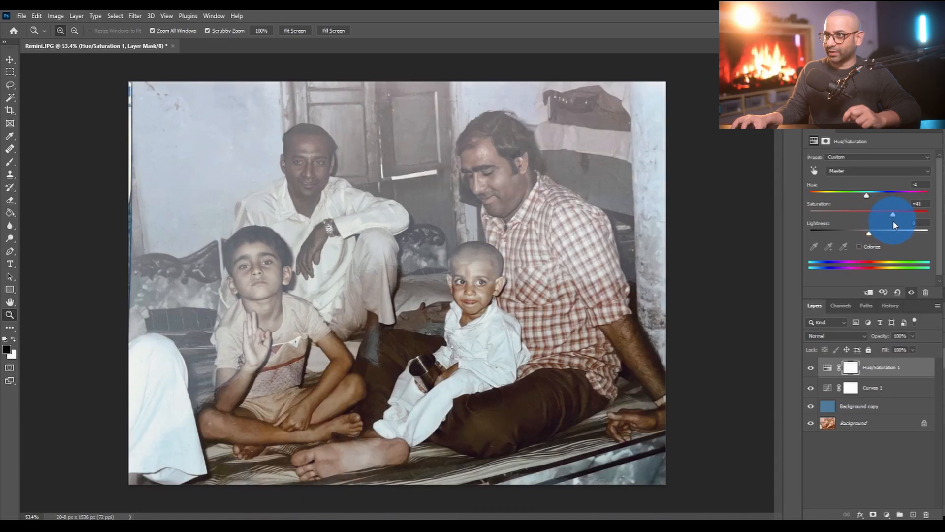
pyautogui.click(869, 236)
pyautogui.moveTo(879, 236); pyautogui.dragTo(868, 237)
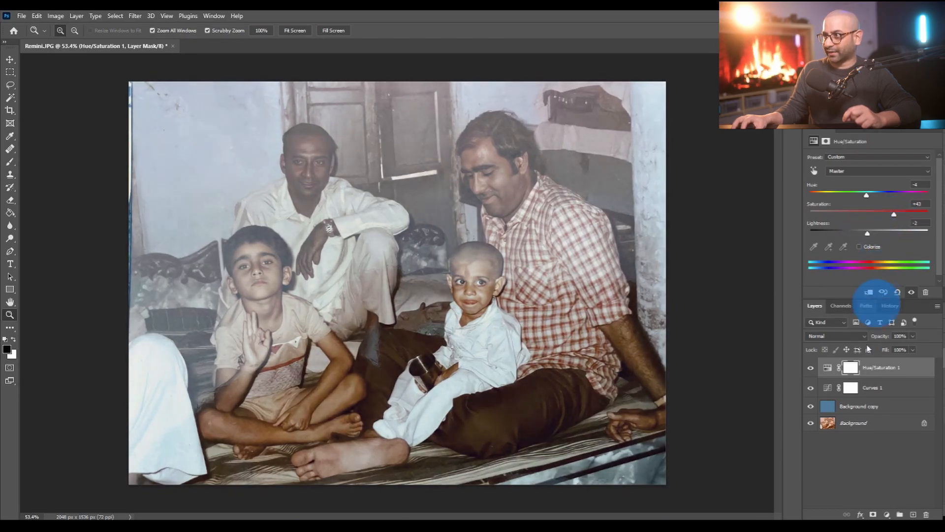
# - Stamp all visible layers into a new layer on top and hide every layer beneath it
pyautogui.hotkey('ctrl', '-')
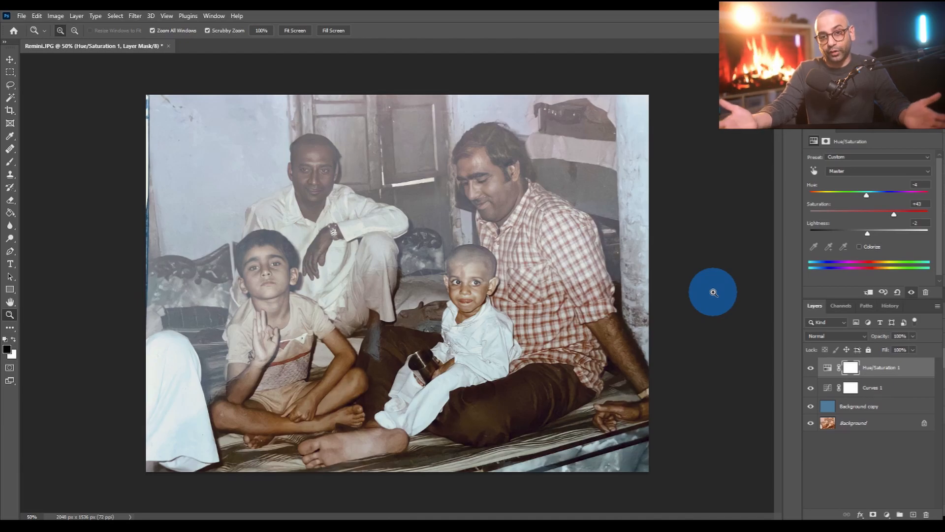
pyautogui.click(917, 374)
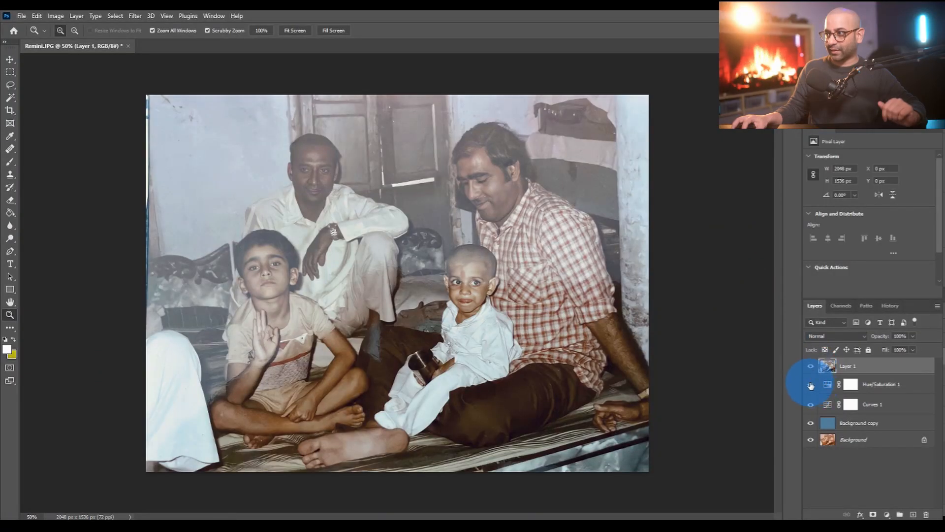
pyautogui.moveTo(813, 411); pyautogui.dragTo(808, 443)
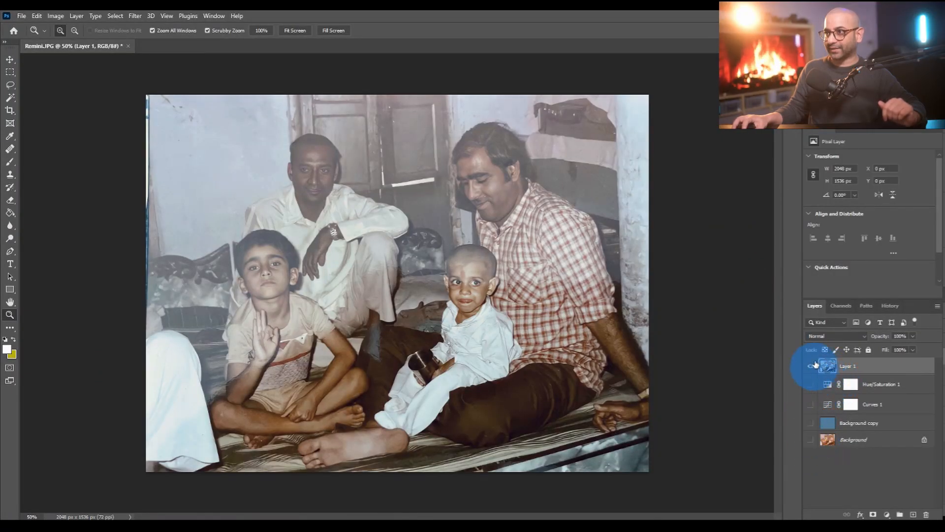
# - Make all hidden layers visible again and set the Lasso tool's feather to 15 px
pyautogui.moveTo(813, 391)
pyautogui.mouseDown()
pyautogui.moveTo(813, 416)
pyautogui.moveTo(789, 386)
pyautogui.mouseUp()
pyautogui.press('l')
pyautogui.click(893, 370)
pyautogui.click(144, 30)
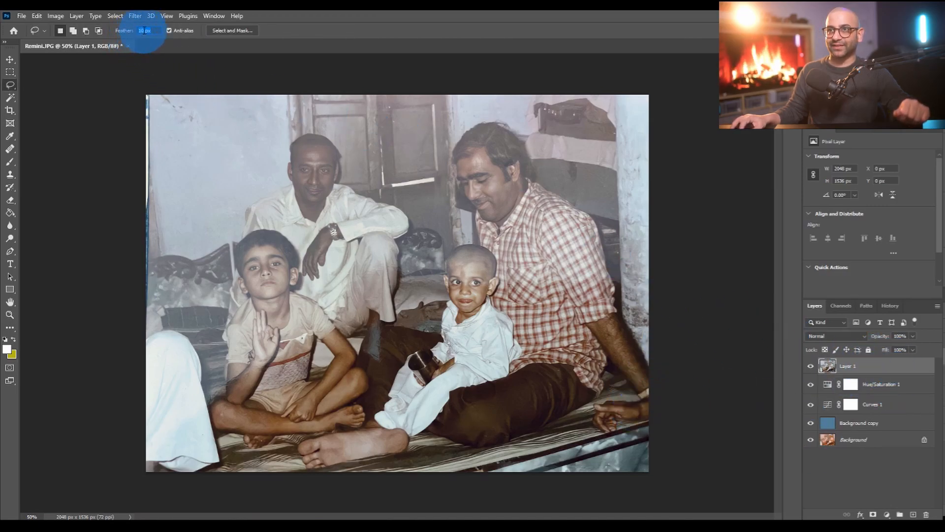
pyautogui.click(893, 207)
pyautogui.write('15')
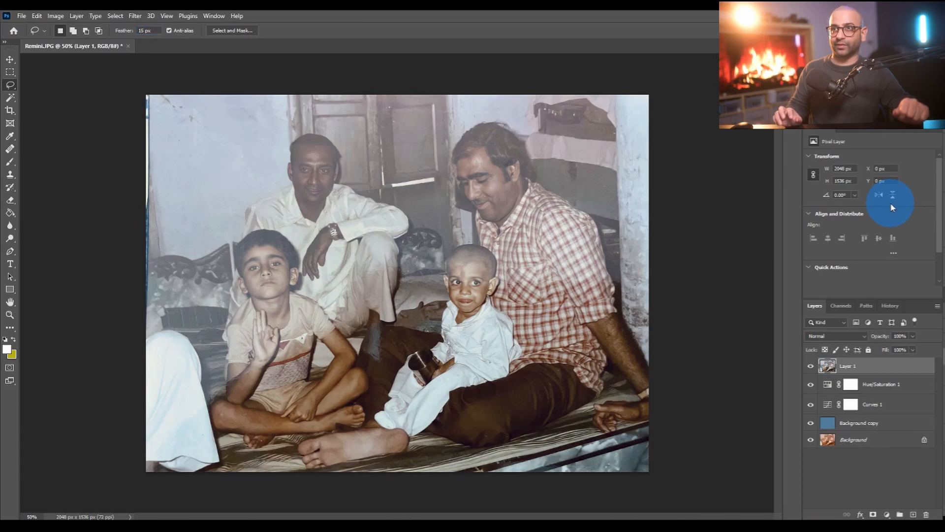
# - Lasso the hazy upper part of the photo and add a Curves adjustment layer there with the black point shifted inward
pyautogui.moveTo(139, 400)
pyautogui.mouseDown()
pyautogui.moveTo(211, 401)
pyautogui.moveTo(393, 271)
pyautogui.moveTo(405, 311)
pyautogui.moveTo(437, 301)
pyautogui.moveTo(456, 270)
pyautogui.moveTo(492, 269)
pyautogui.moveTo(512, 287)
pyautogui.moveTo(631, 283)
pyautogui.moveTo(684, 95)
pyautogui.moveTo(204, 22)
pyautogui.moveTo(18, 229)
pyautogui.moveTo(46, 377)
pyautogui.mouseUp()
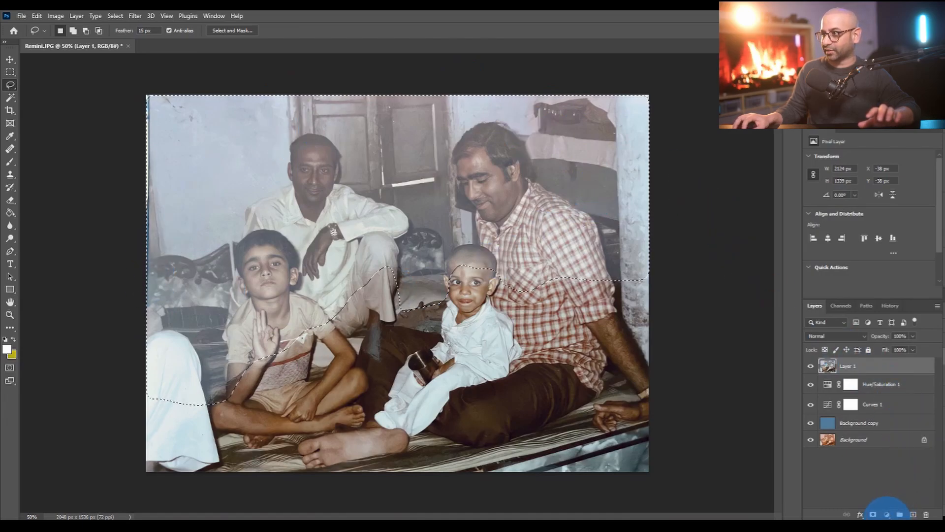
pyautogui.click(887, 515)
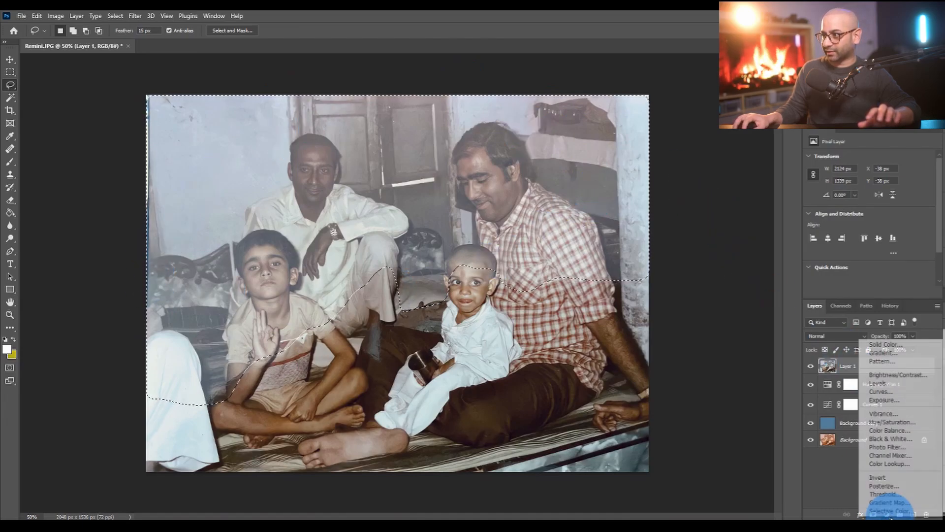
pyautogui.click(888, 391)
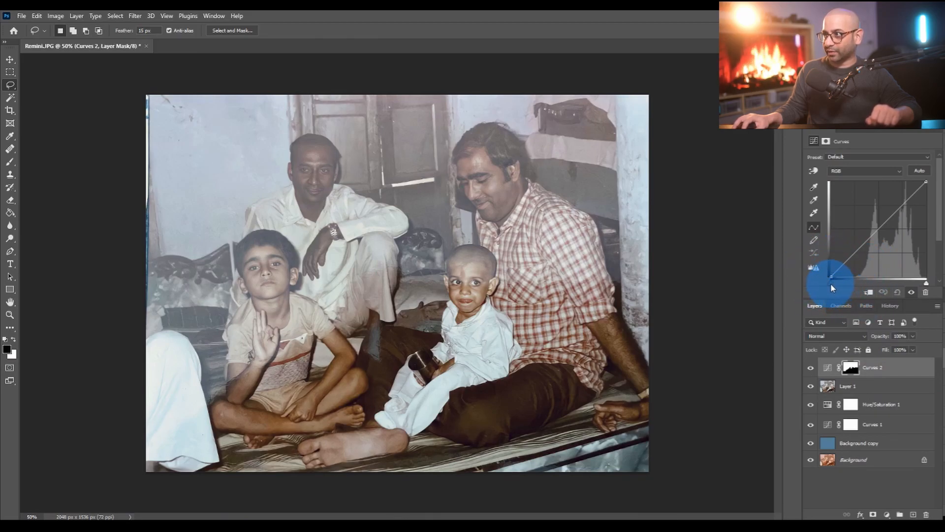
pyautogui.moveTo(831, 283); pyautogui.dragTo(837, 289)
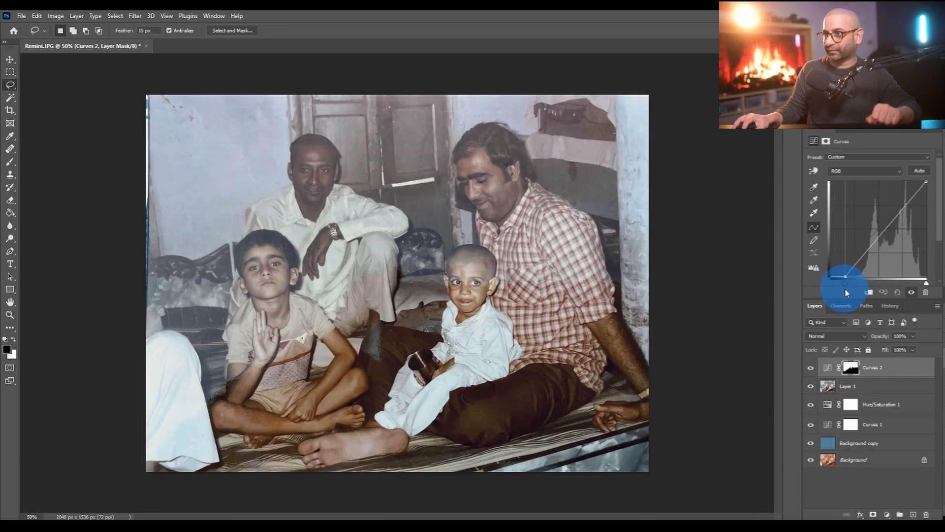
pyautogui.moveTo(846, 289); pyautogui.dragTo(848, 281)
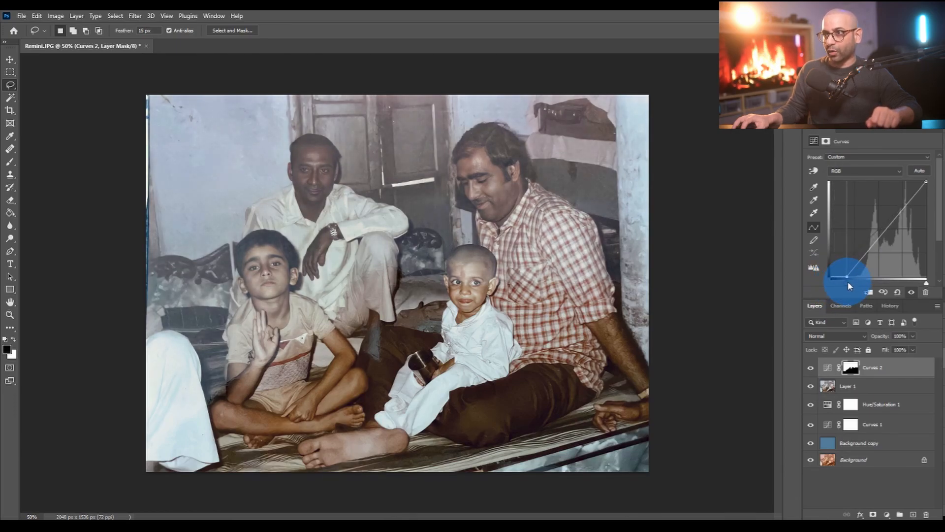
# - Compare the photo with and without the masked Curves layer, and shift its black point slightly further inward
pyautogui.click(810, 368)
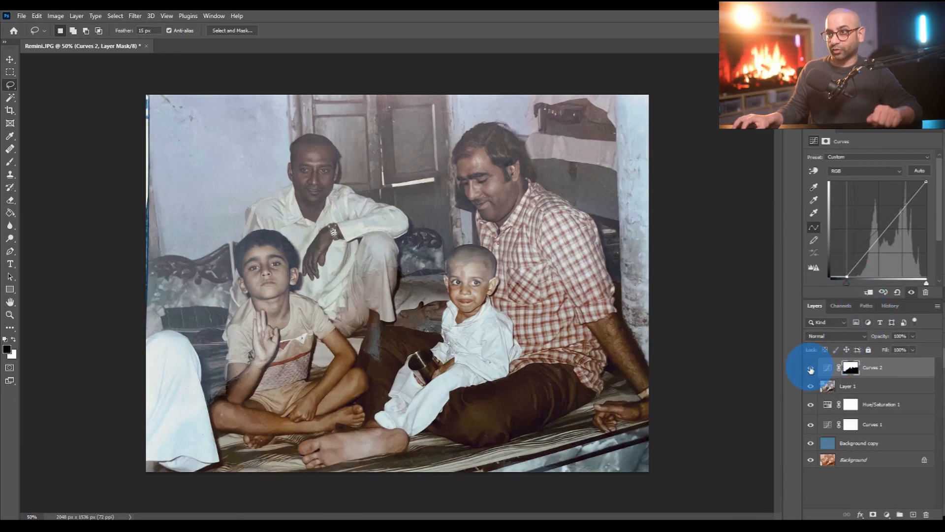
pyautogui.click(811, 368)
pyautogui.click(811, 368)
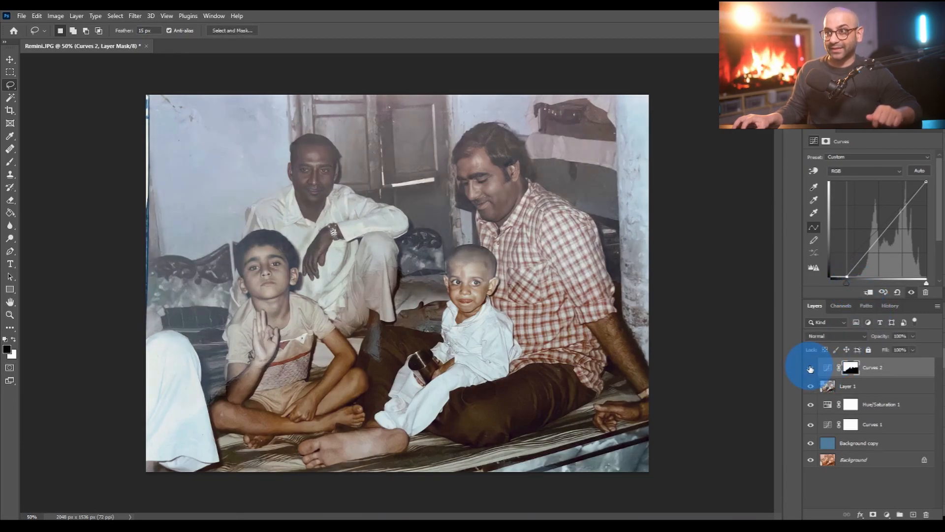
pyautogui.click(810, 368)
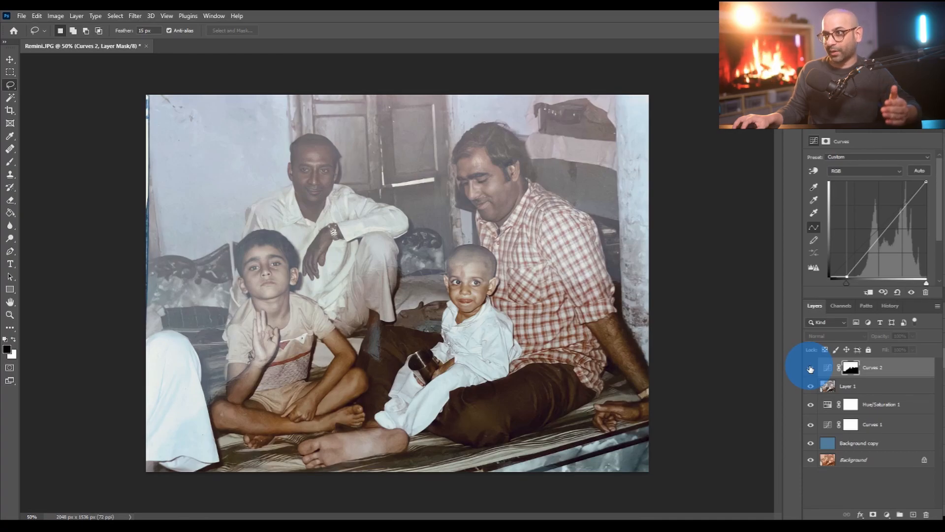
pyautogui.click(810, 368)
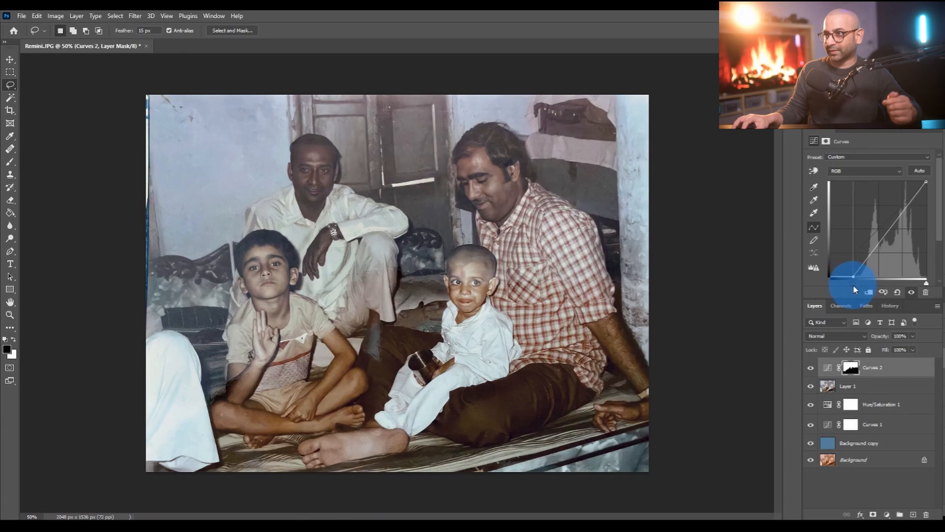
pyautogui.click(828, 369)
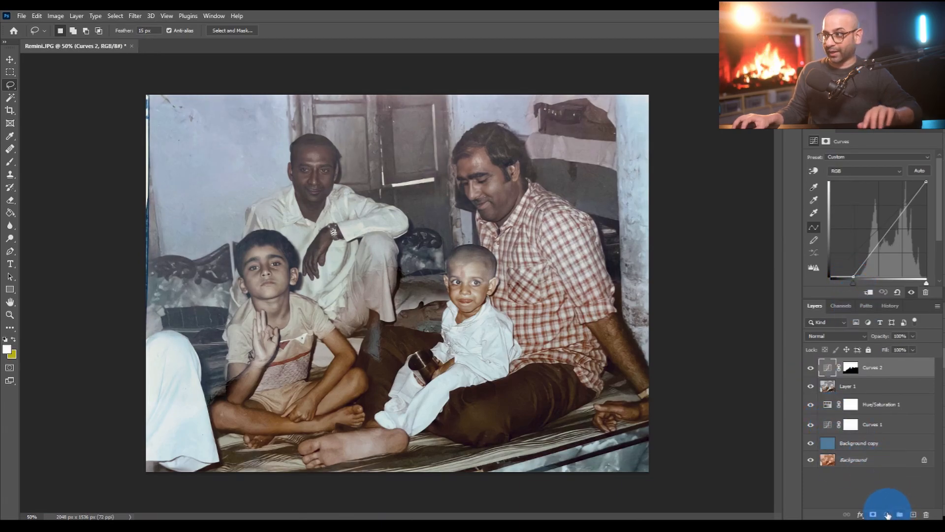
# - Add a Hue/Saturation adjustment layer above the masked Curves layer with Saturation +6, keeping Hue and Lightness at 0
pyautogui.click(888, 514)
pyautogui.click(882, 418)
pyautogui.click(870, 197)
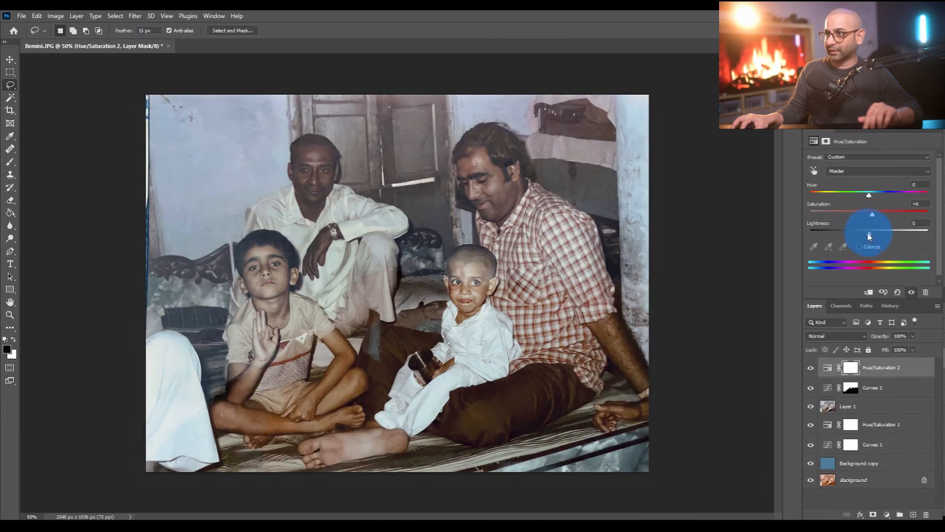
pyautogui.moveTo(868, 232); pyautogui.dragTo(870, 232)
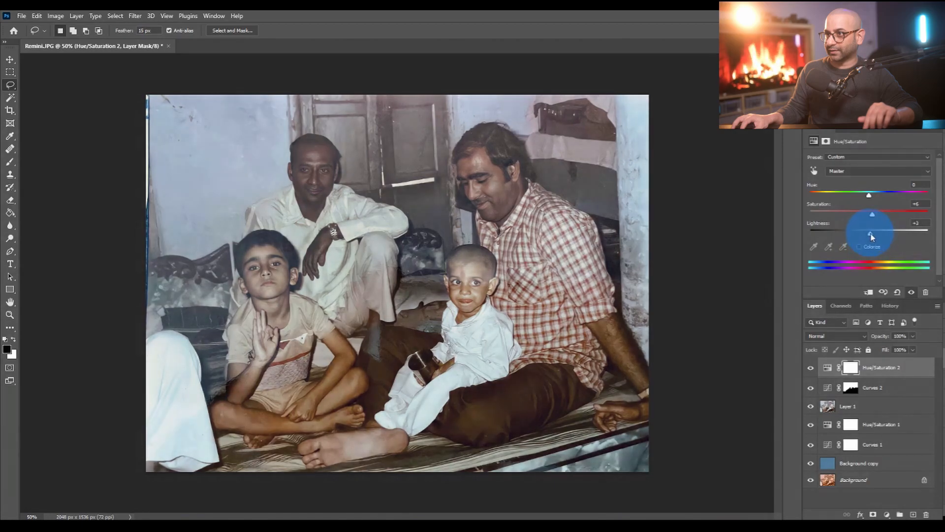
pyautogui.click(907, 370)
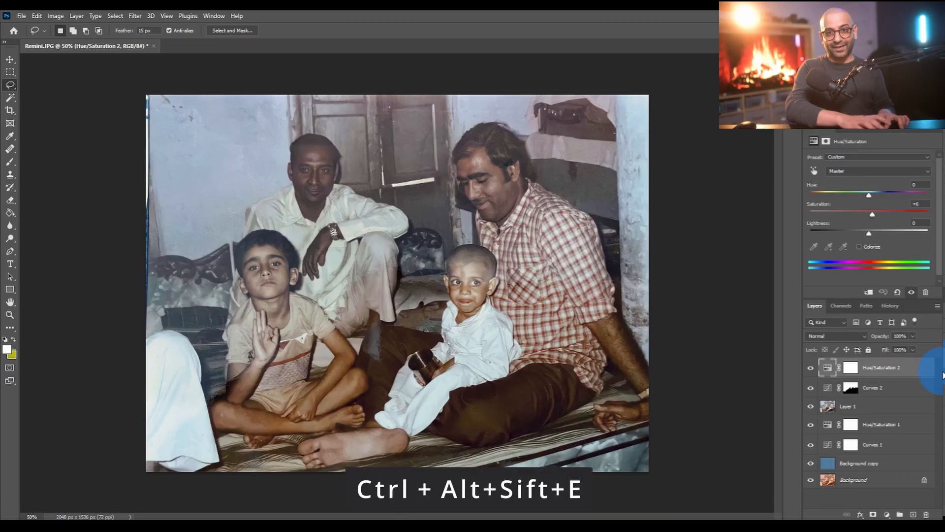
# - Stamp all visible layers into a new top layer and open it in the Camera Raw Filter's Color Mixer
pyautogui.hotkey('ctrl', 'alt', 'shift', 'e')
pyautogui.moveTo(833, 367); pyautogui.dragTo(893, 386)
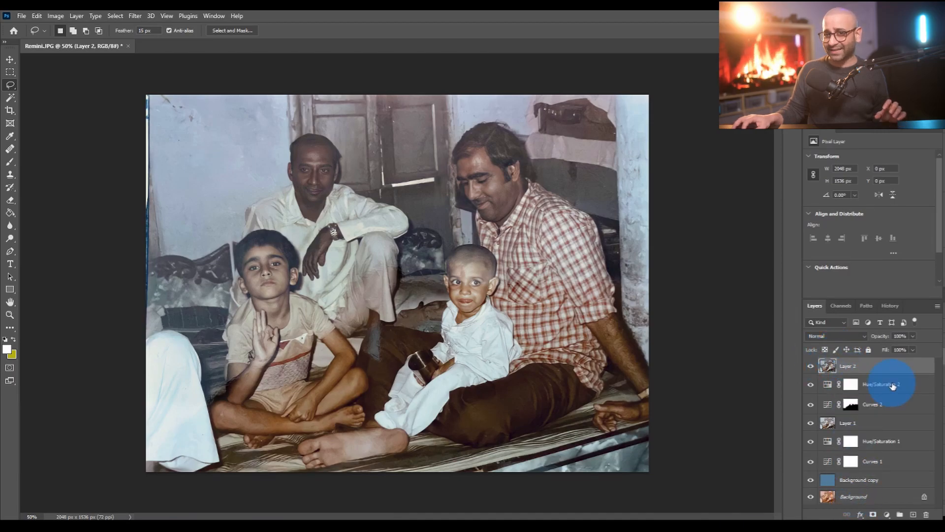
pyautogui.click(142, 19)
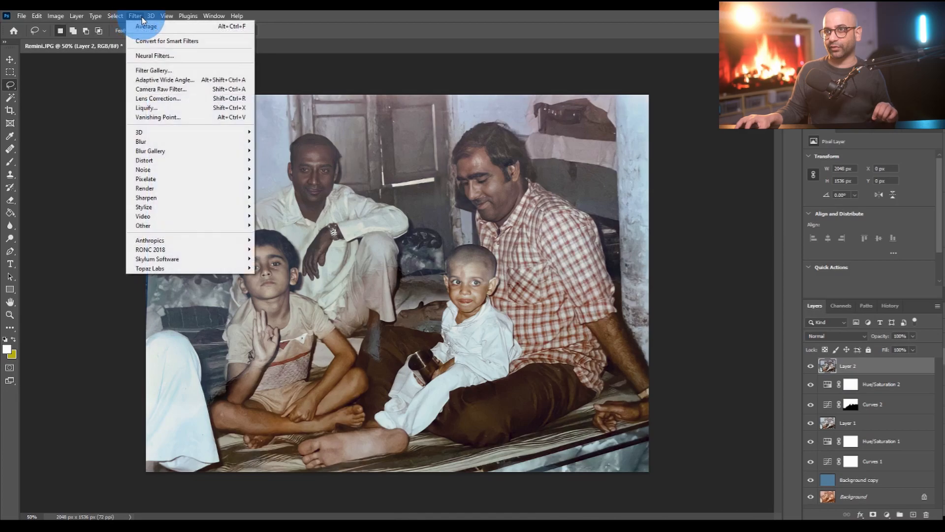
pyautogui.click(180, 90)
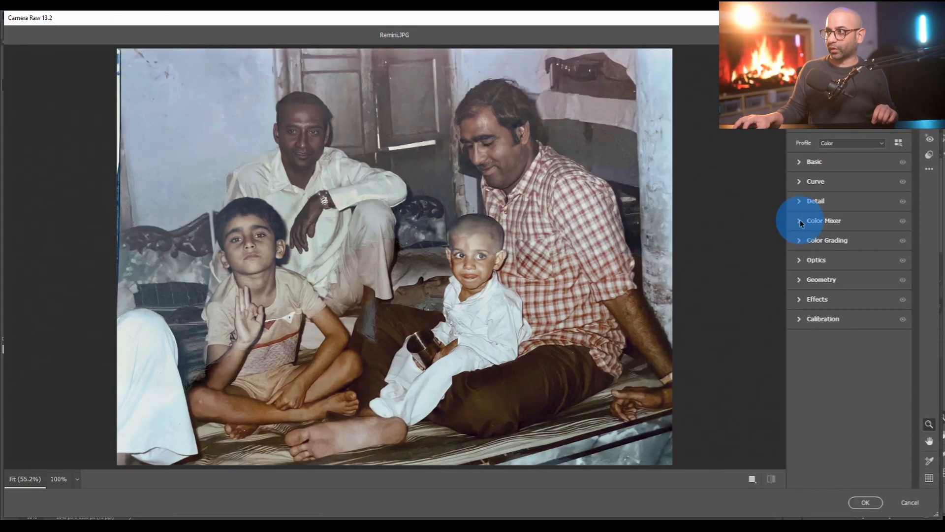
pyautogui.click(800, 221)
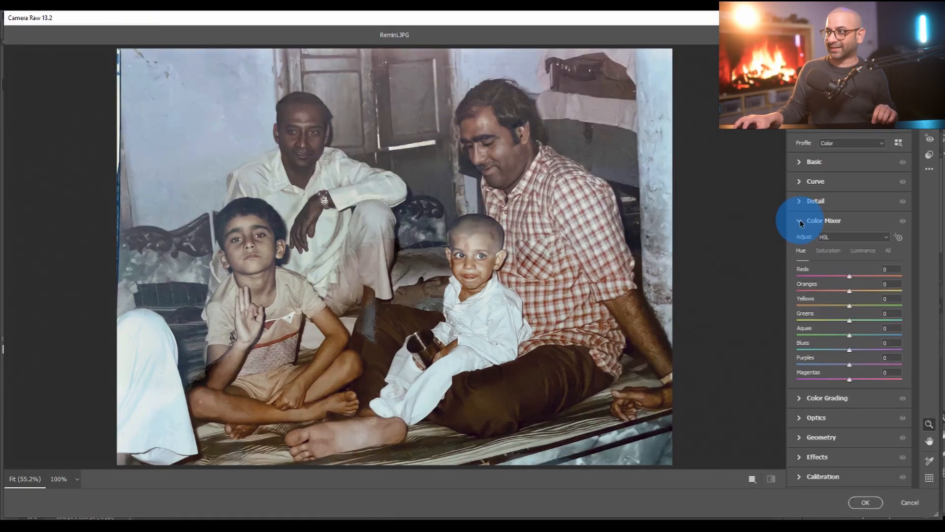
pyautogui.moveTo(849, 305); pyautogui.dragTo(846, 305)
pyautogui.moveTo(853, 365); pyautogui.dragTo(841, 309)
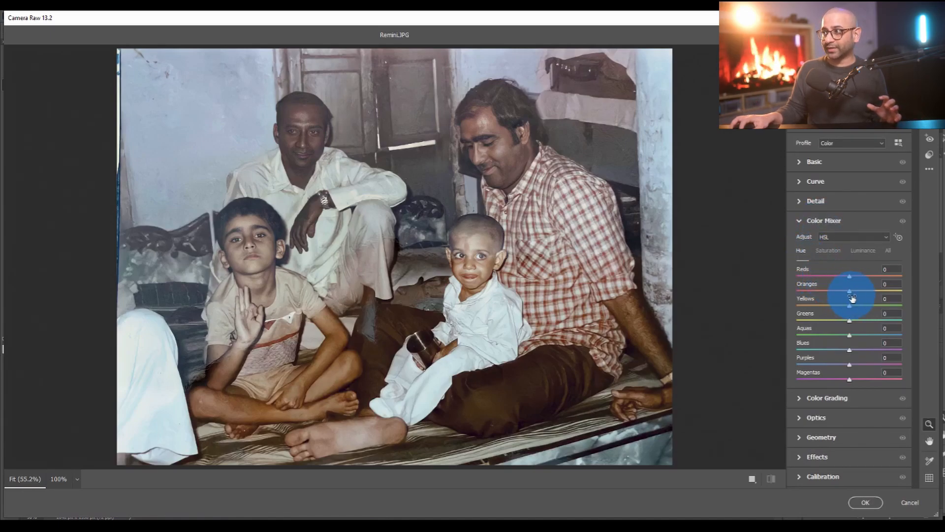
pyautogui.moveTo(848, 294)
pyautogui.mouseDown()
pyautogui.moveTo(781, 291)
pyautogui.moveTo(877, 290)
pyautogui.moveTo(773, 291)
pyautogui.moveTo(915, 291)
pyautogui.moveTo(751, 298)
pyautogui.moveTo(937, 315)
pyautogui.moveTo(937, 304)
pyautogui.moveTo(739, 329)
pyautogui.moveTo(754, 336)
pyautogui.moveTo(836, 318)
pyautogui.moveTo(858, 290)
pyautogui.mouseUp()
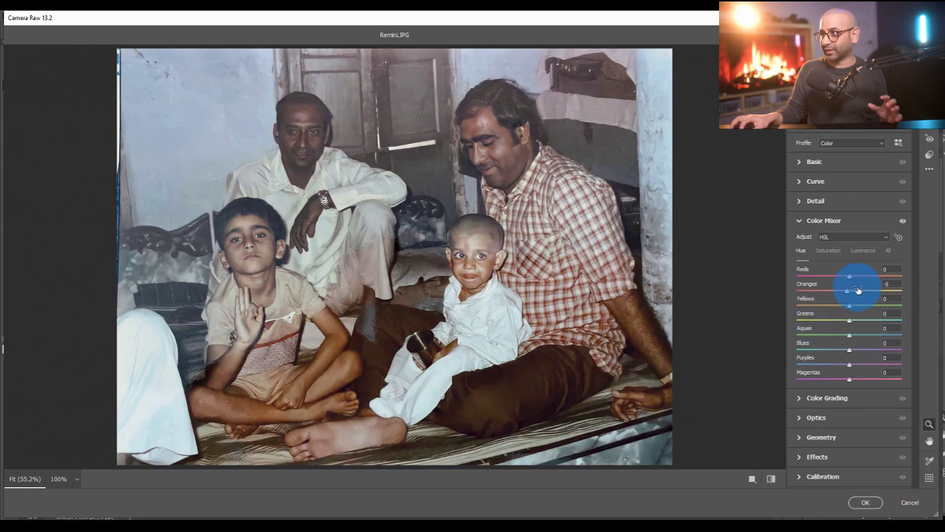
pyautogui.doubleClick(849, 292)
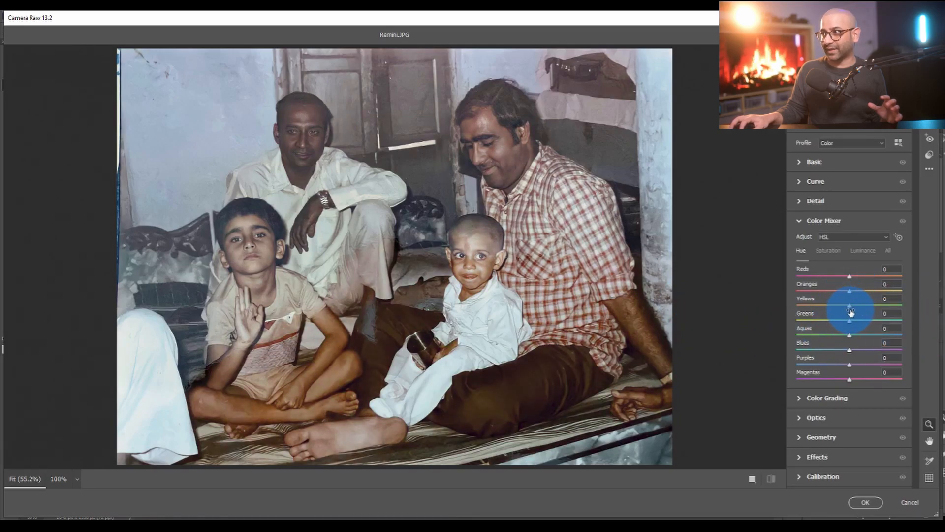
# - Set the Oranges hue to +5 and the Yellows hue to -5, apply the filter, and compare the result
pyautogui.moveTo(849, 309)
pyautogui.mouseDown()
pyautogui.moveTo(675, 295)
pyautogui.moveTo(775, 331)
pyautogui.moveTo(941, 330)
pyautogui.moveTo(829, 334)
pyautogui.moveTo(836, 308)
pyautogui.mouseUp()
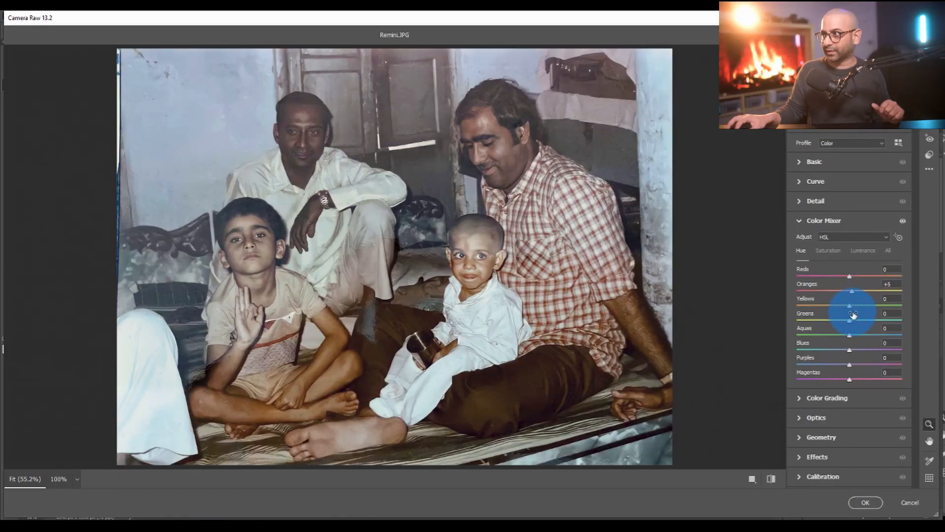
pyautogui.moveTo(854, 310)
pyautogui.mouseDown()
pyautogui.moveTo(843, 314)
pyautogui.moveTo(922, 313)
pyautogui.moveTo(730, 311)
pyautogui.moveTo(860, 333)
pyautogui.moveTo(847, 309)
pyautogui.mouseUp()
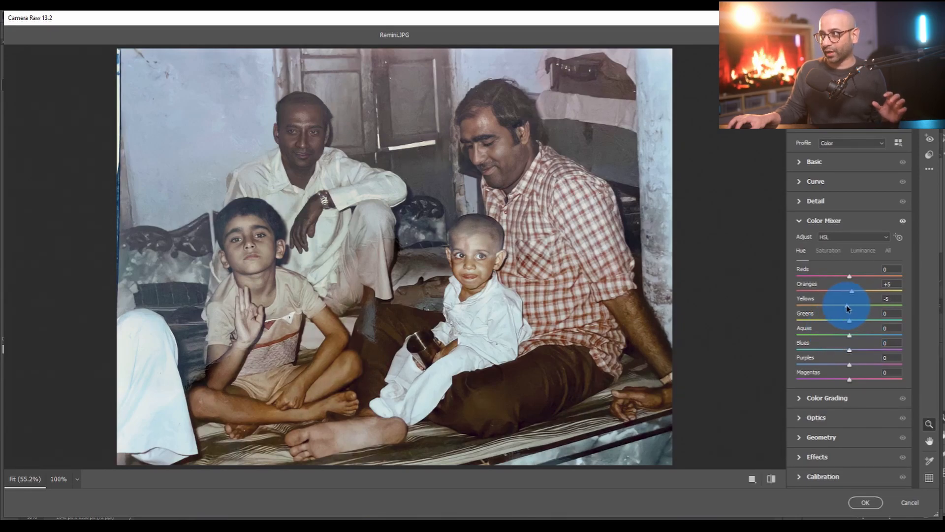
pyautogui.click(865, 503)
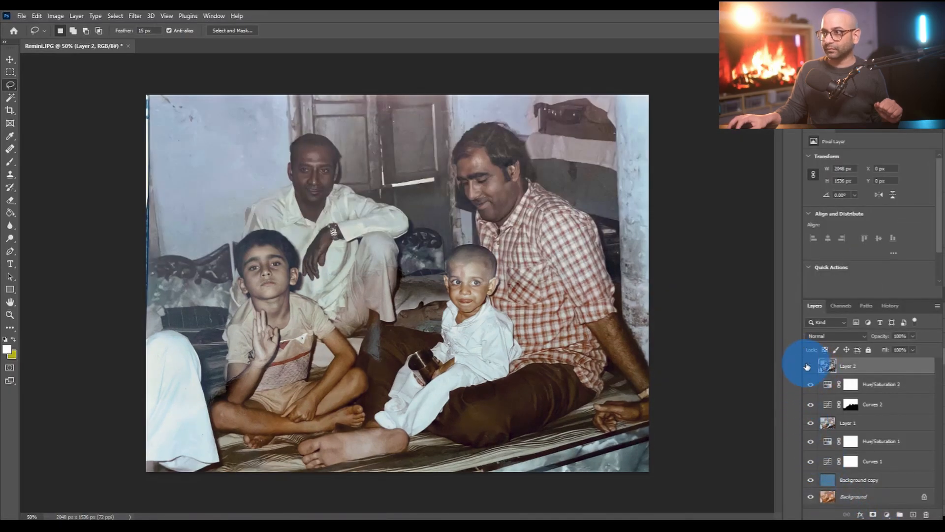
pyautogui.click(804, 367)
# - Lasso the pinkish lower trouser leg of the man seated at the back, an area of about 370 by 400 px
pyautogui.press('z')
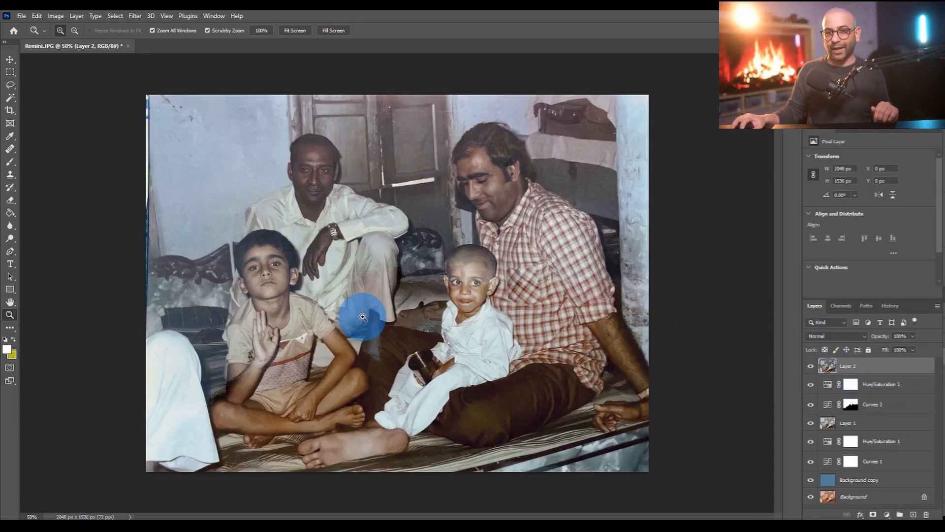
pyautogui.moveTo(364, 295); pyautogui.dragTo(371, 274)
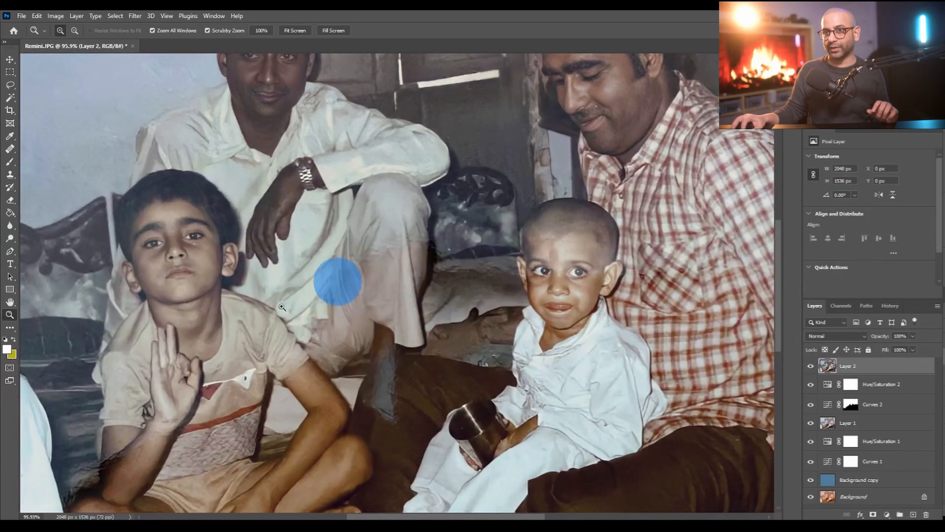
pyautogui.click(10, 84)
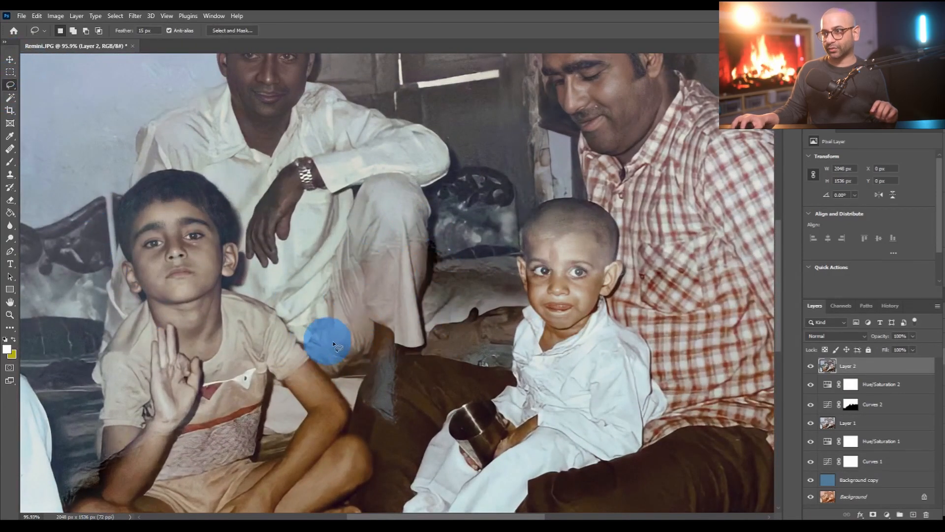
pyautogui.moveTo(324, 375)
pyautogui.mouseDown()
pyautogui.moveTo(303, 336)
pyautogui.moveTo(314, 294)
pyautogui.moveTo(365, 244)
pyautogui.moveTo(430, 233)
pyautogui.moveTo(440, 325)
pyautogui.moveTo(431, 352)
pyautogui.moveTo(349, 383)
pyautogui.moveTo(329, 379)
pyautogui.mouseUp()
# - Add a Hue/Saturation adjustment layer for the selected trouser area with Hue +13, Saturation -14 and Lightness +7
pyautogui.click(887, 514)
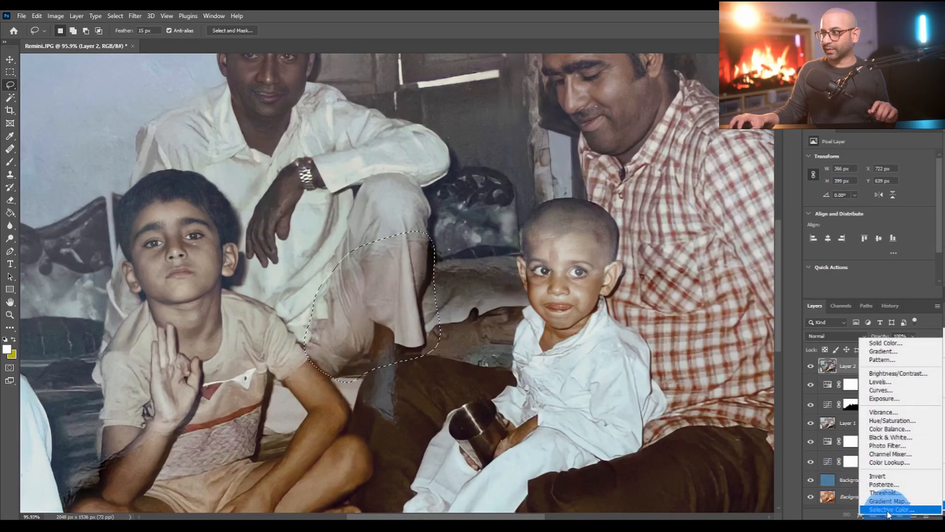
pyautogui.click(890, 422)
pyautogui.moveTo(867, 196); pyautogui.dragTo(873, 236)
pyautogui.click(868, 235)
pyautogui.moveTo(874, 234); pyautogui.dragTo(874, 235)
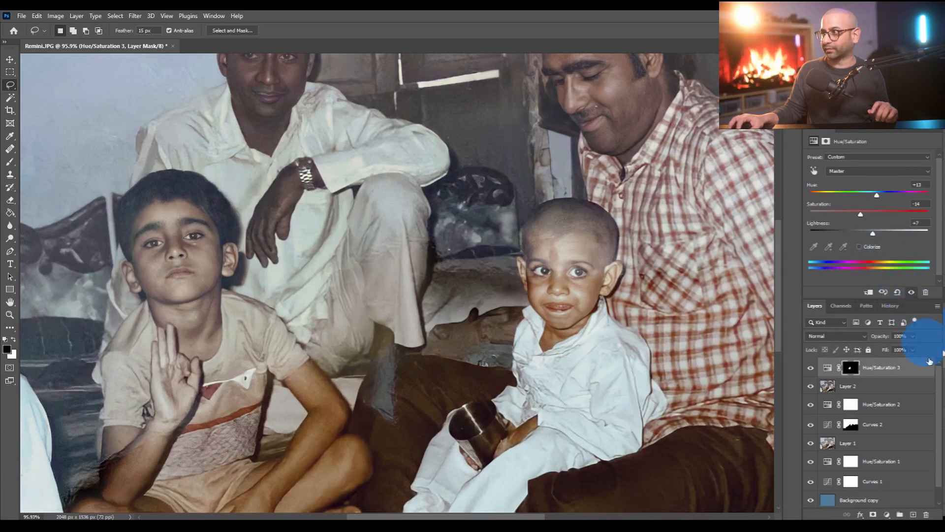
# - Toggle the trouser Hue/Saturation layer's visibility to compare the leg before and after the colour correction
pyautogui.click(811, 368)
pyautogui.click(811, 369)
pyautogui.click(811, 369)
pyautogui.click(810, 369)
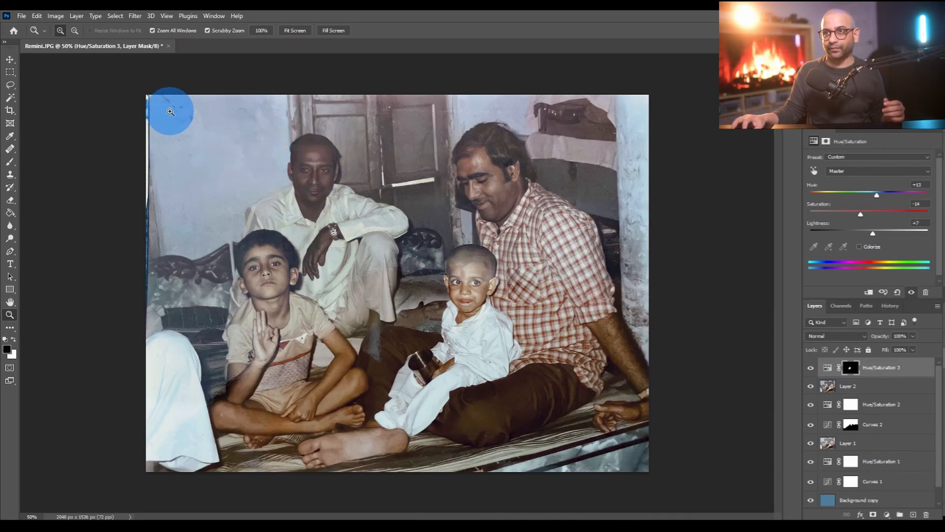
# - Choose the Healing Brush for the damaged wall beside the back man and add a new empty layer on top
pyautogui.click(171, 111)
pyautogui.click(478, 301)
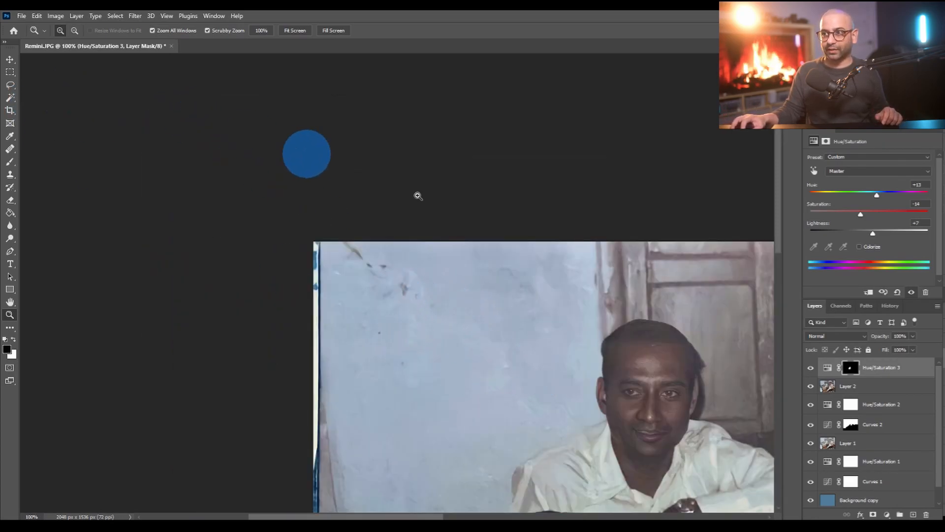
pyautogui.click(11, 149)
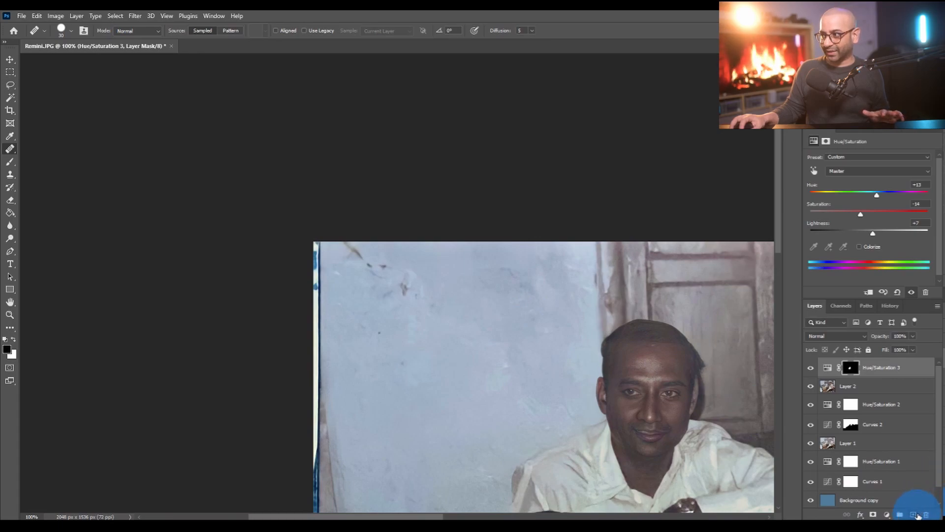
pyautogui.click(913, 514)
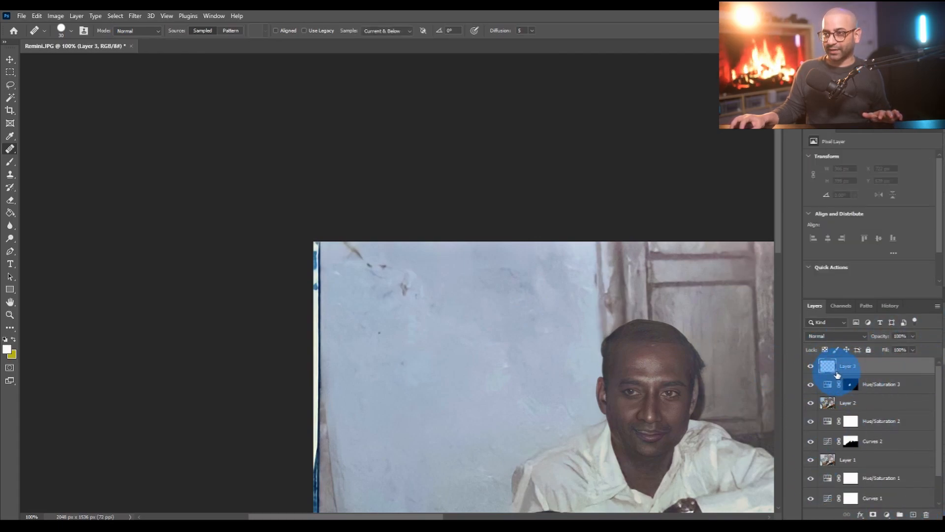
# - Try healing the damaged wall with the Healing Brush sampling only the Current Layer
pyautogui.click(403, 32)
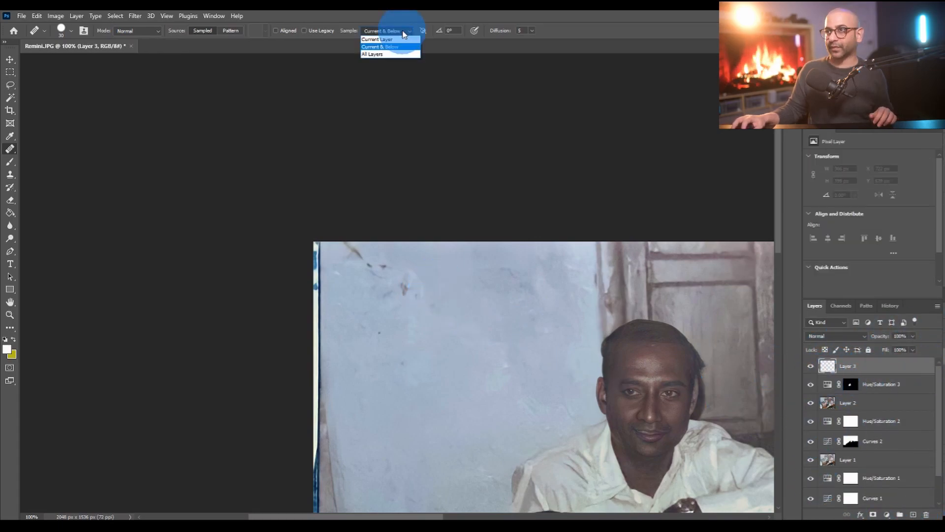
pyautogui.click(375, 41)
pyautogui.click(482, 321)
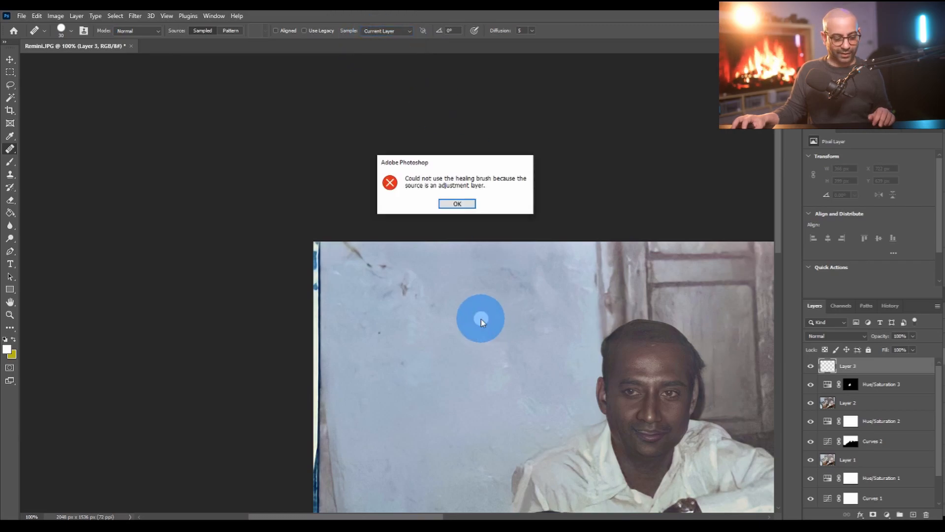
pyautogui.click(457, 203)
# - Set the Healing Brush to sample Current & Below and heal the cracks and dark spots on the upper wall
pyautogui.click(375, 31)
pyautogui.click(375, 50)
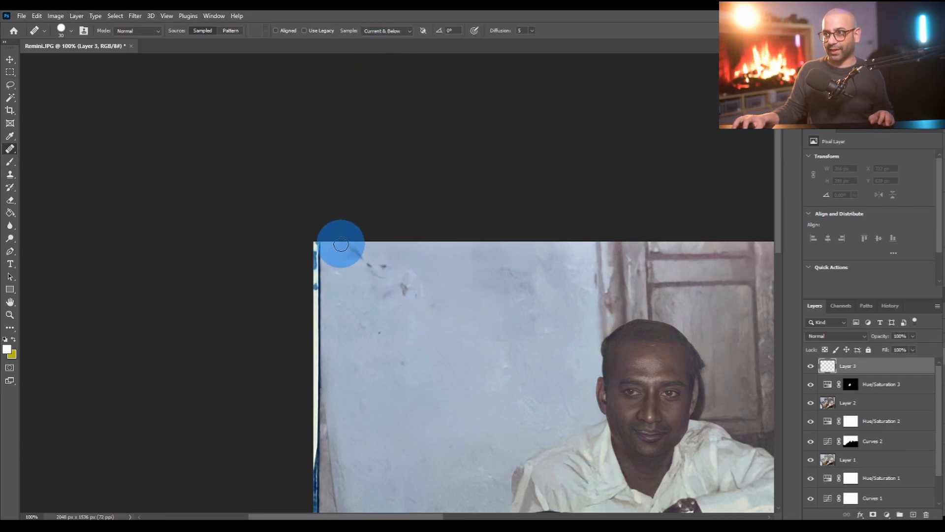
pyautogui.moveTo(352, 257)
pyautogui.mouseDown()
pyautogui.moveTo(385, 273)
pyautogui.moveTo(442, 354)
pyautogui.moveTo(380, 383)
pyautogui.moveTo(441, 349)
pyautogui.moveTo(400, 284)
pyautogui.moveTo(538, 425)
pyautogui.moveTo(488, 444)
pyautogui.moveTo(177, 431)
pyautogui.moveTo(315, 373)
pyautogui.moveTo(416, 360)
pyautogui.moveTo(378, 332)
pyautogui.moveTo(373, 393)
pyautogui.mouseUp()
# - Reduce the Healing Brush to about 15 px and heal the reddish mark on the small child's forehead
pyautogui.click(11, 315)
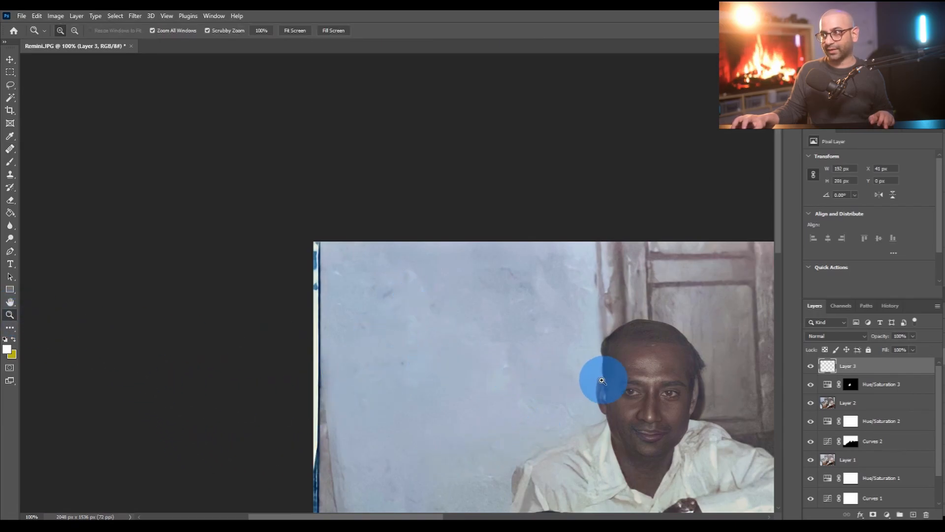
pyautogui.moveTo(602, 380); pyautogui.dragTo(553, 372)
pyautogui.moveTo(522, 273); pyautogui.dragTo(538, 272)
pyautogui.moveTo(468, 273); pyautogui.dragTo(447, 305)
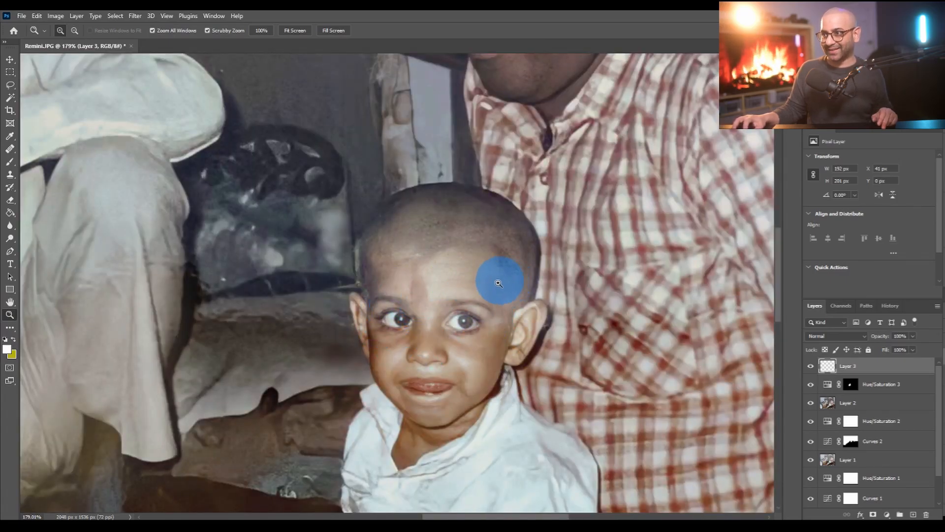
pyautogui.click(11, 149)
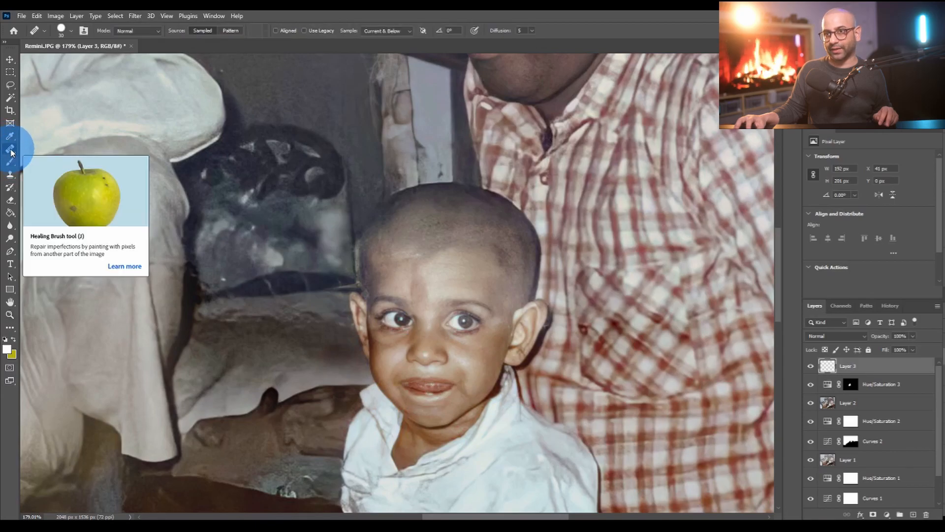
pyautogui.press('[')
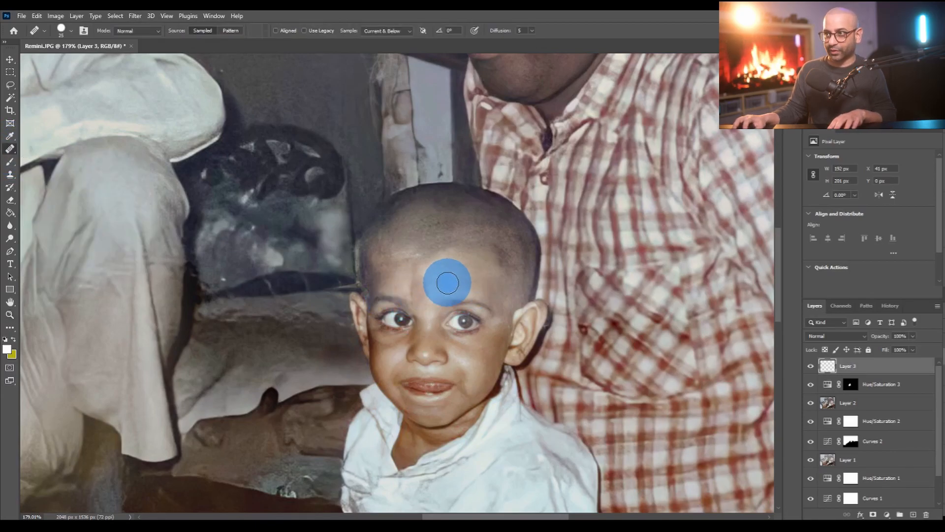
pyautogui.rightClick(447, 283)
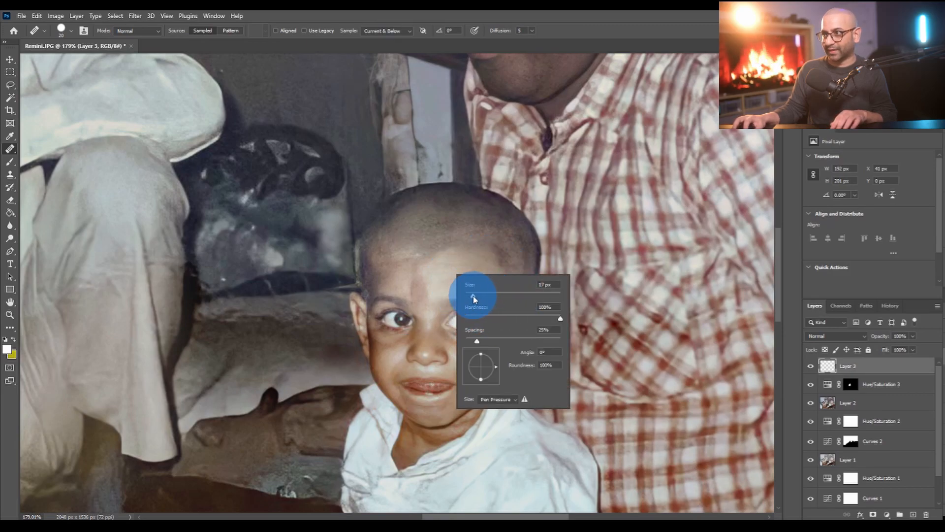
pyautogui.click(454, 291)
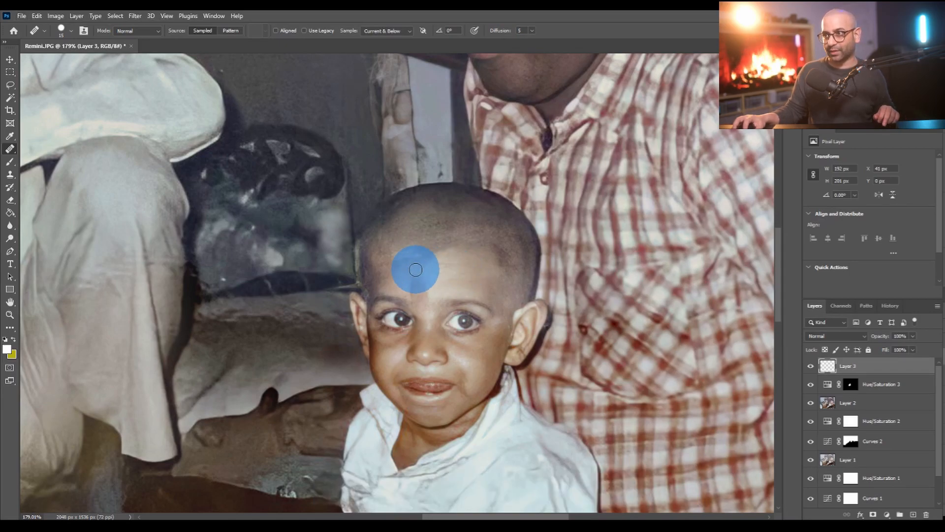
pyautogui.moveTo(428, 290); pyautogui.dragTo(434, 286)
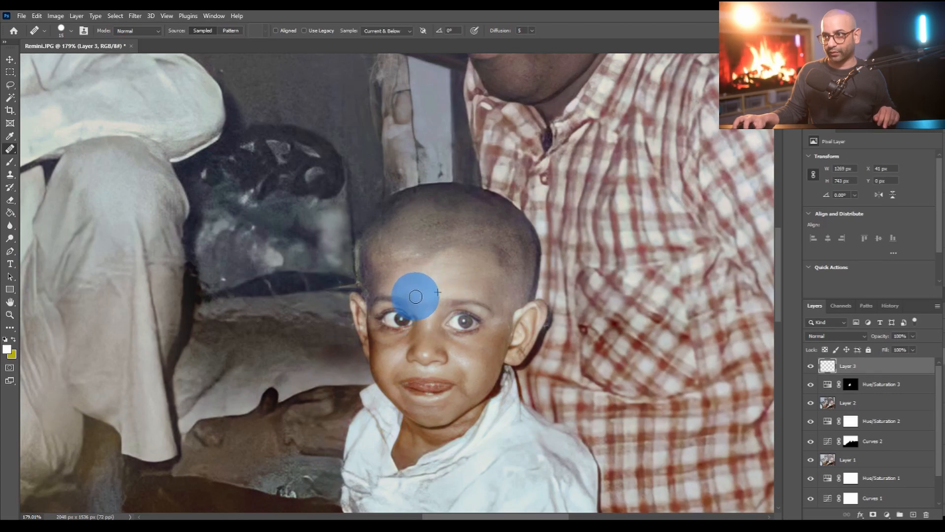
pyautogui.moveTo(438, 293); pyautogui.dragTo(442, 296)
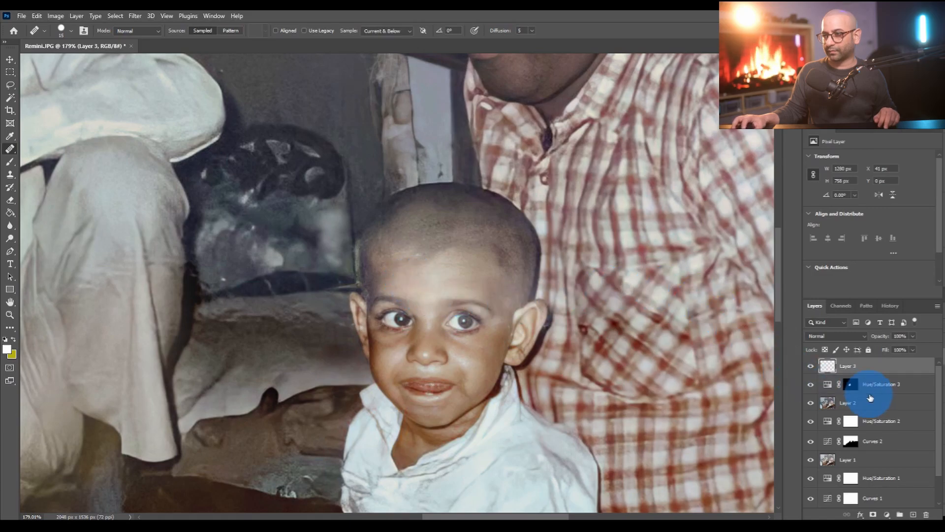
# - Compare the retouched photo with the healing layer hidden and with only the original Background layer shown
pyautogui.click(811, 366)
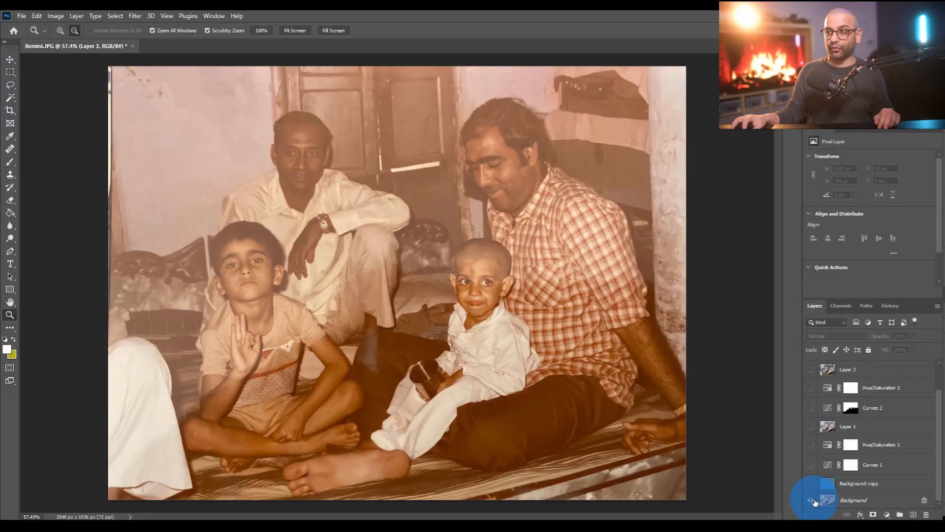
pyautogui.click(812, 500)
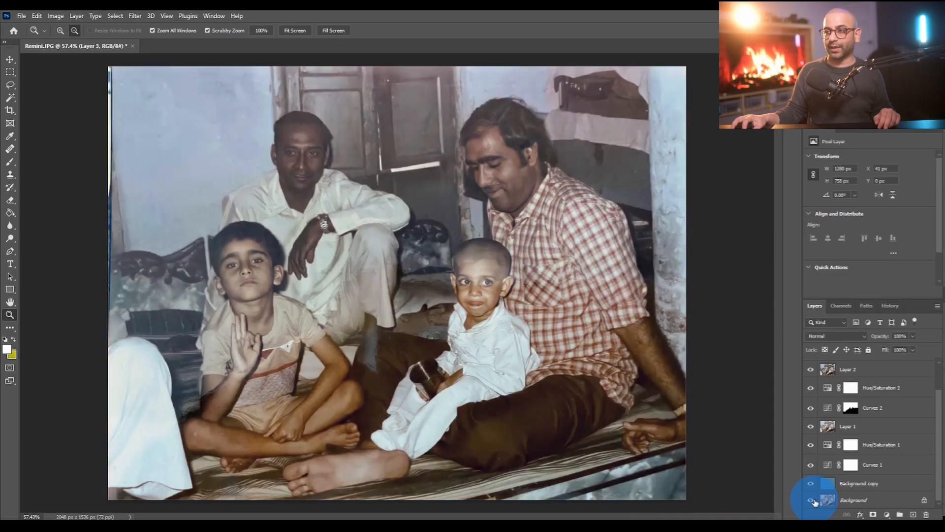
pyautogui.keyDown('alt'); pyautogui.click(813, 500); pyautogui.keyUp('alt')
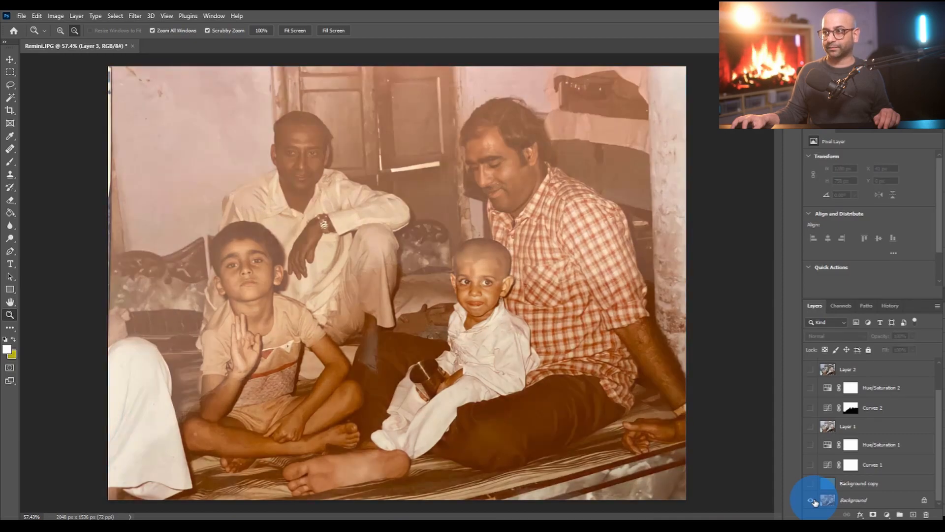
pyautogui.keyDown('alt'); pyautogui.click(813, 500); pyautogui.keyUp('alt')
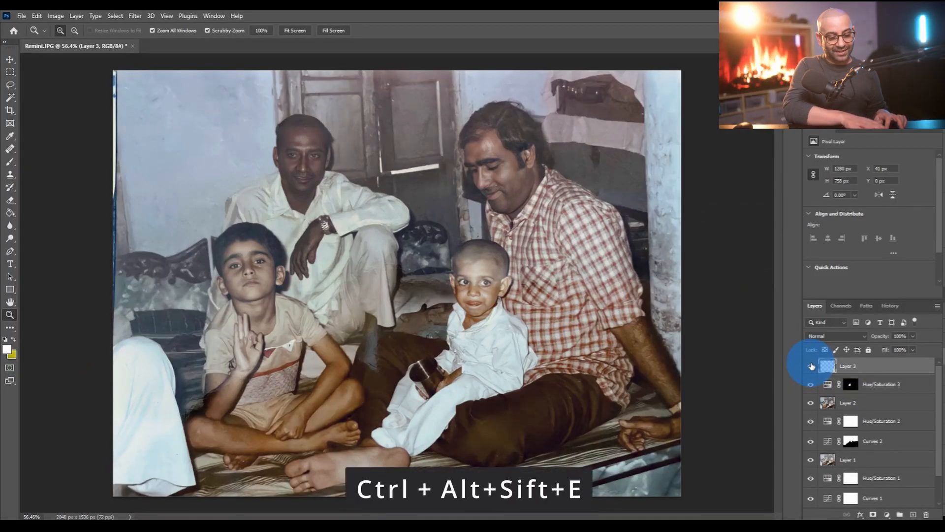
# - Stamp all visible layers into a new top layer and apply Auto Tone, Auto Contrast and Auto Color to it
pyautogui.hotkey('ctrl', 'alt', 'shift', 'e')
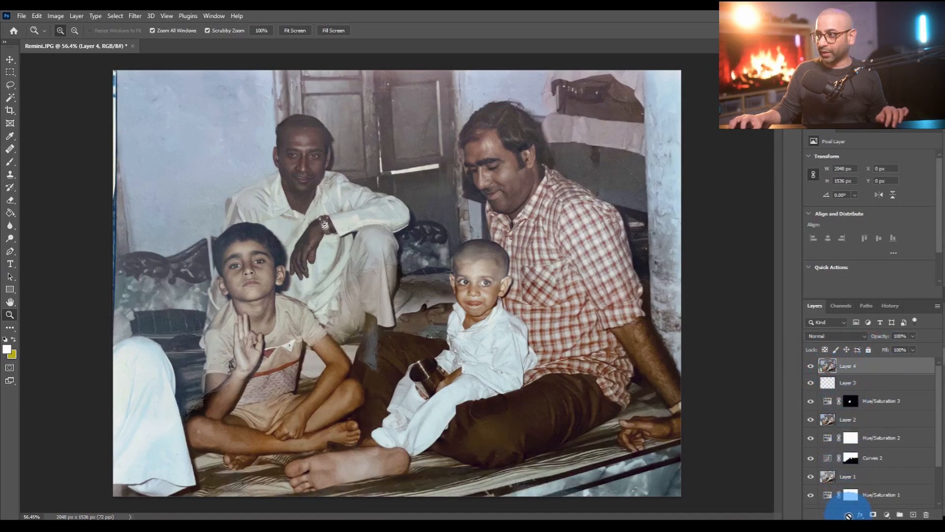
pyautogui.click(59, 17)
pyautogui.click(79, 56)
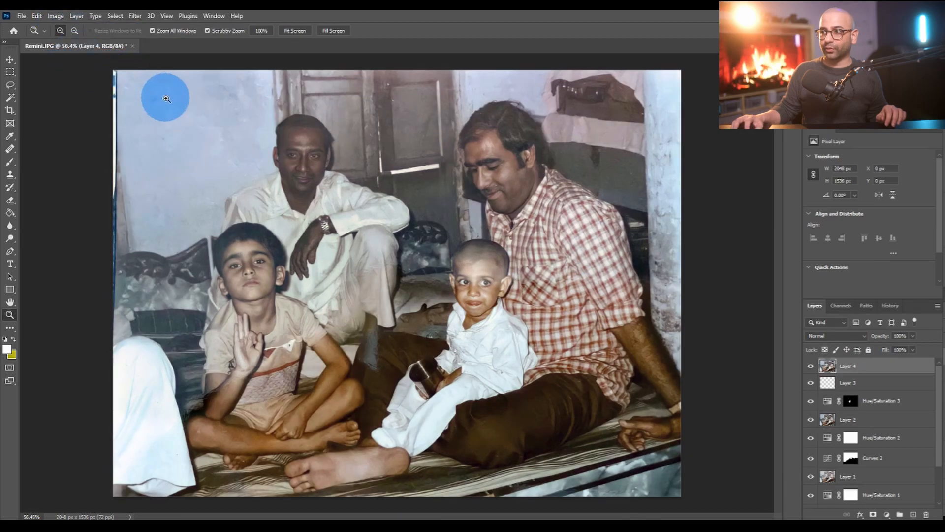
pyautogui.click(59, 16)
pyautogui.click(72, 67)
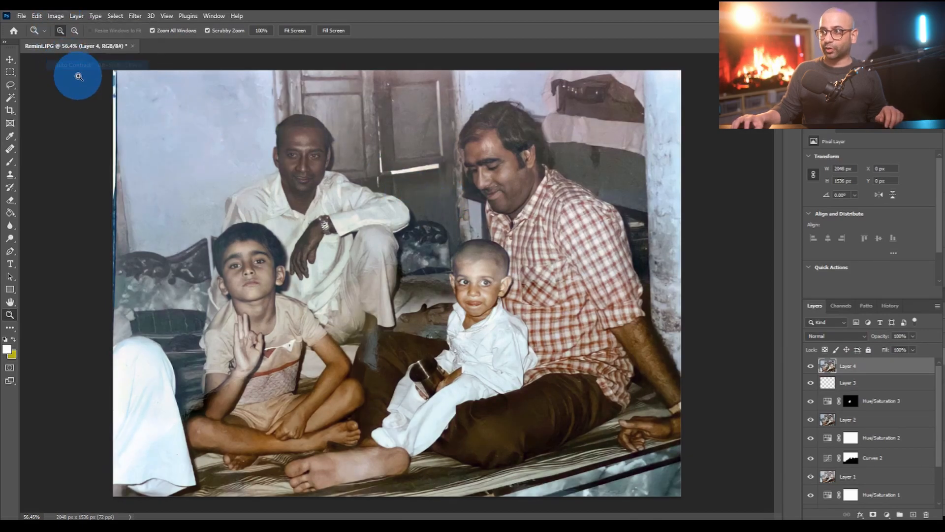
pyautogui.click(56, 16)
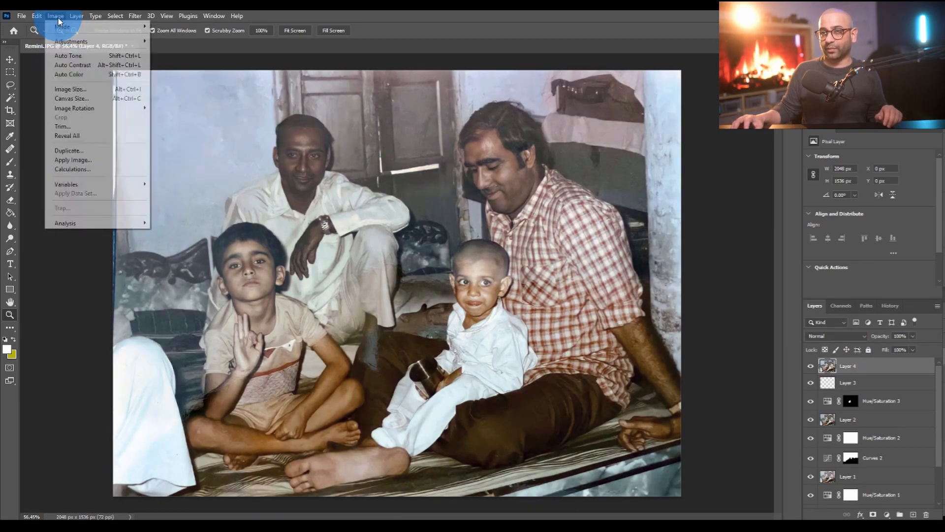
pyautogui.click(78, 77)
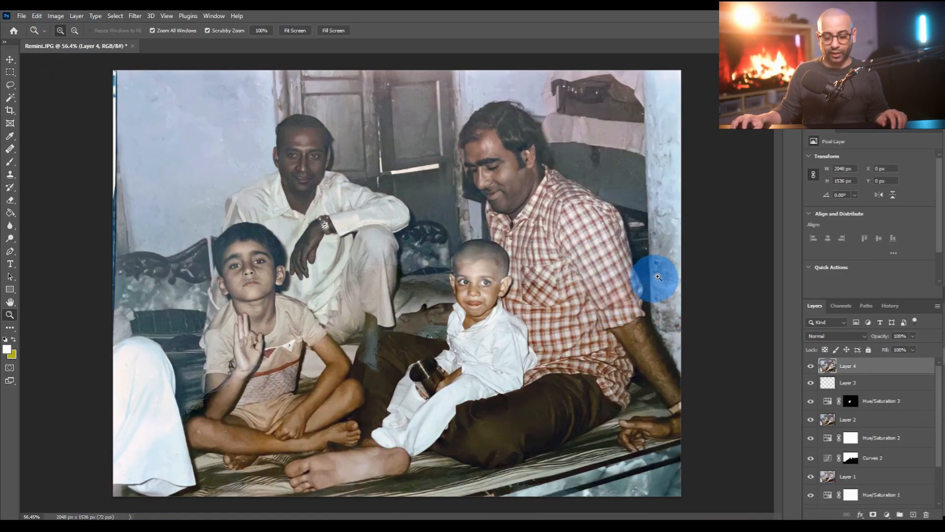
# - Place a copy of the original Background layer at the top of the stack and lower its opacity to under 10%
pyautogui.scroll(-2, 894, 386)
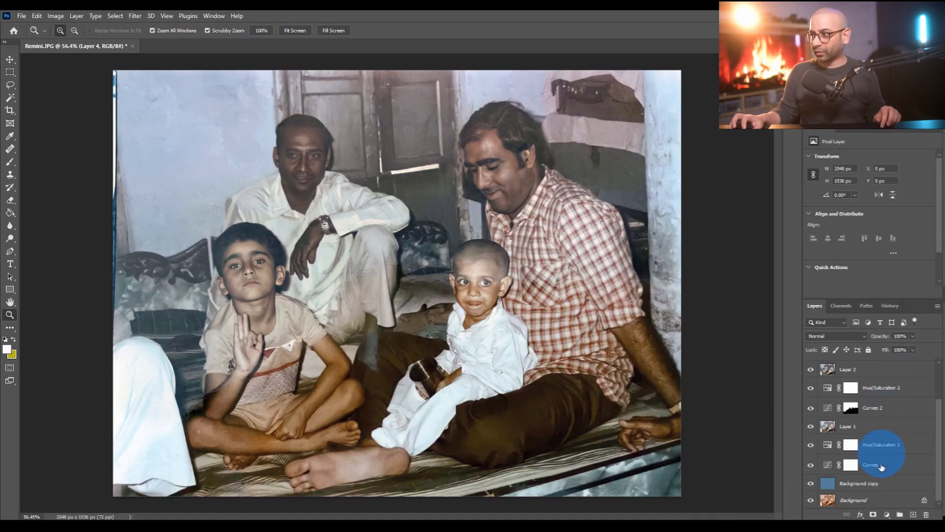
pyautogui.moveTo(899, 509); pyautogui.dragTo(867, 368)
pyautogui.moveTo(913, 336); pyautogui.dragTo(894, 350)
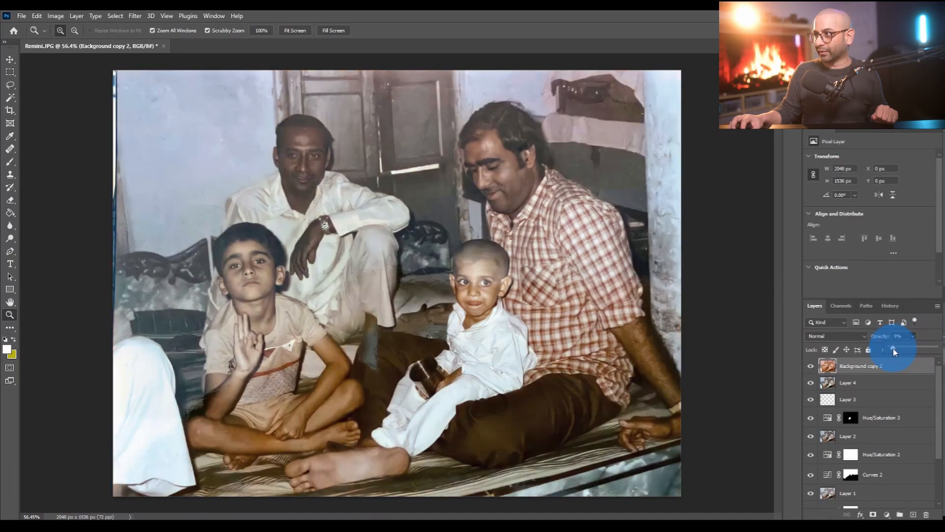